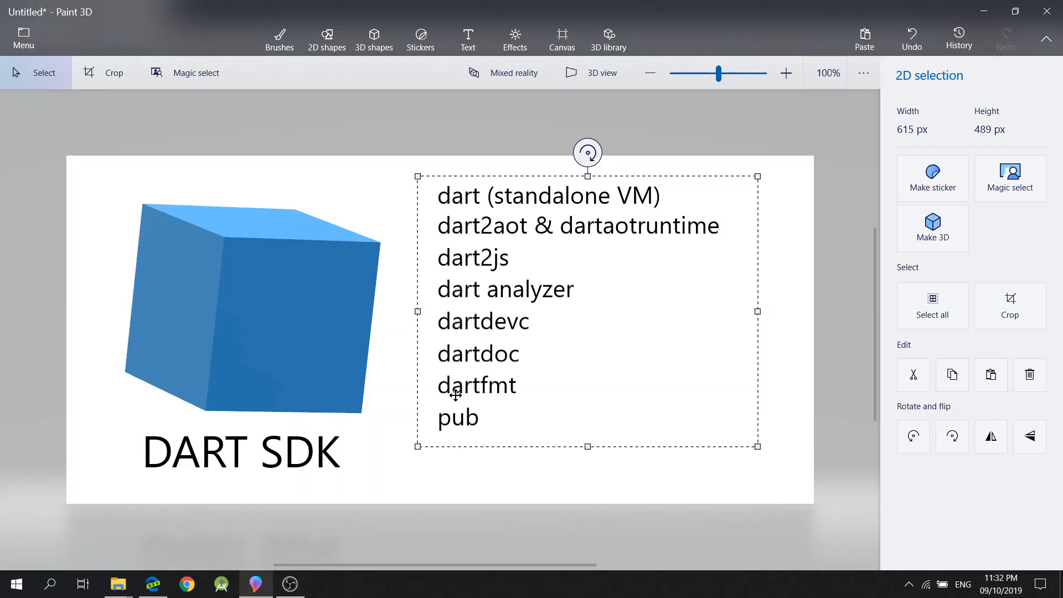
# Step: Cancel a stray text box on the Dart SDK slide and switch to the Edge browser
pyautogui.press('t')
pyautogui.moveTo(694, 466)
pyautogui.mouseDown()
pyautogui.moveTo(402, 198)
pyautogui.moveTo(407, 173)
pyautogui.mouseUp()
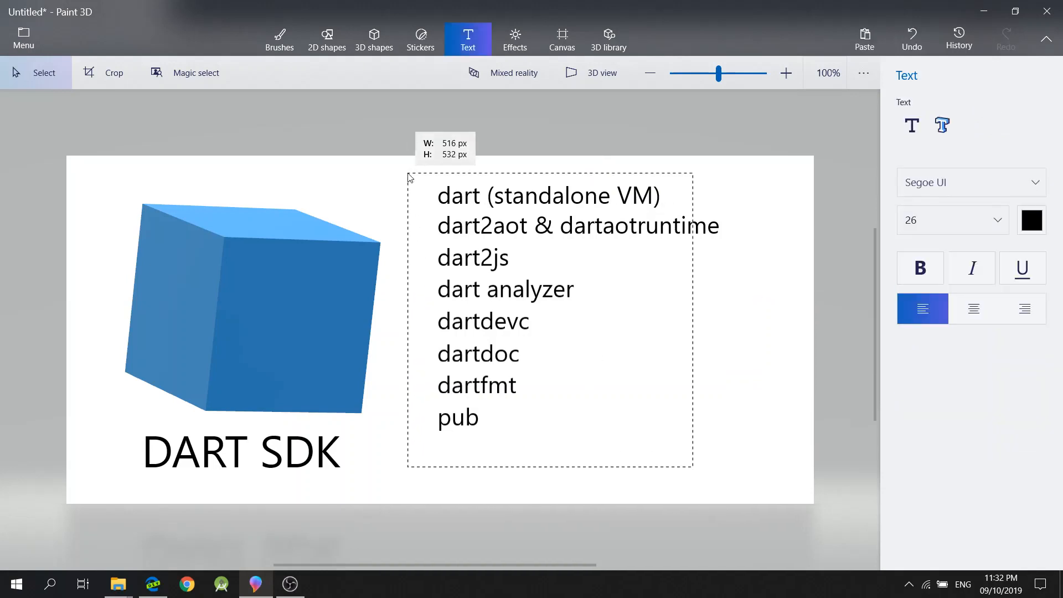
pyautogui.click(731, 420)
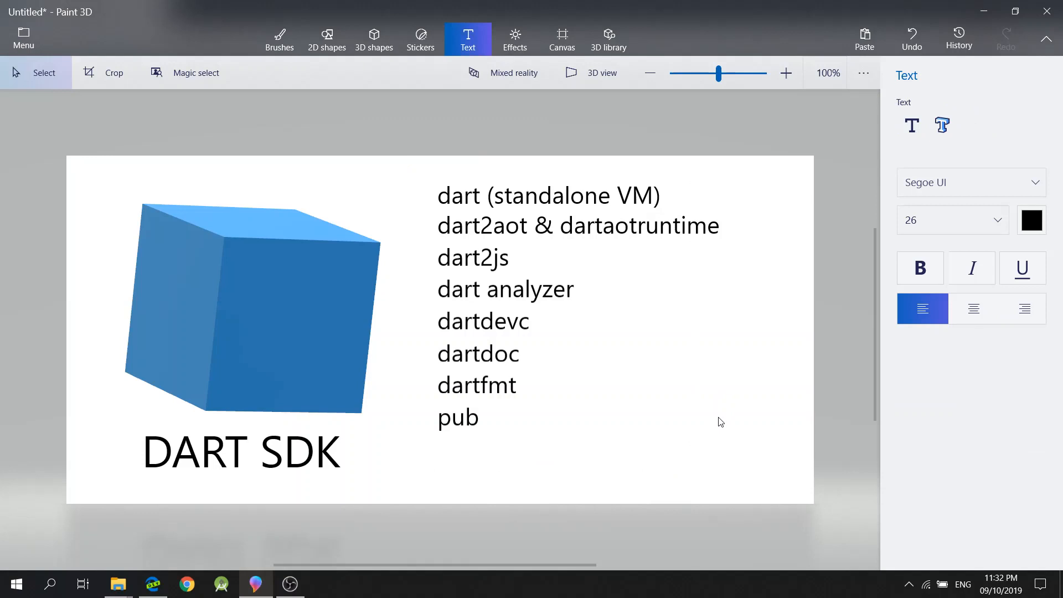
pyautogui.click(152, 584)
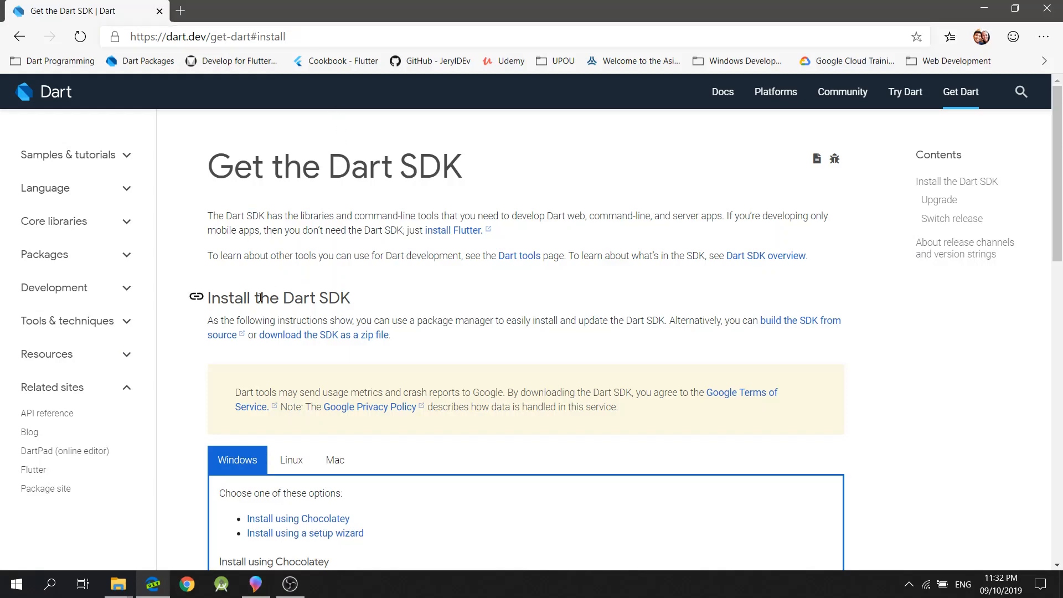
# Step: Highlight the 'Install the Dart SDK' heading on dart.dev
pyautogui.moveTo(221, 301); pyautogui.dragTo(391, 308)
pyautogui.scroll(-1, 391, 307)
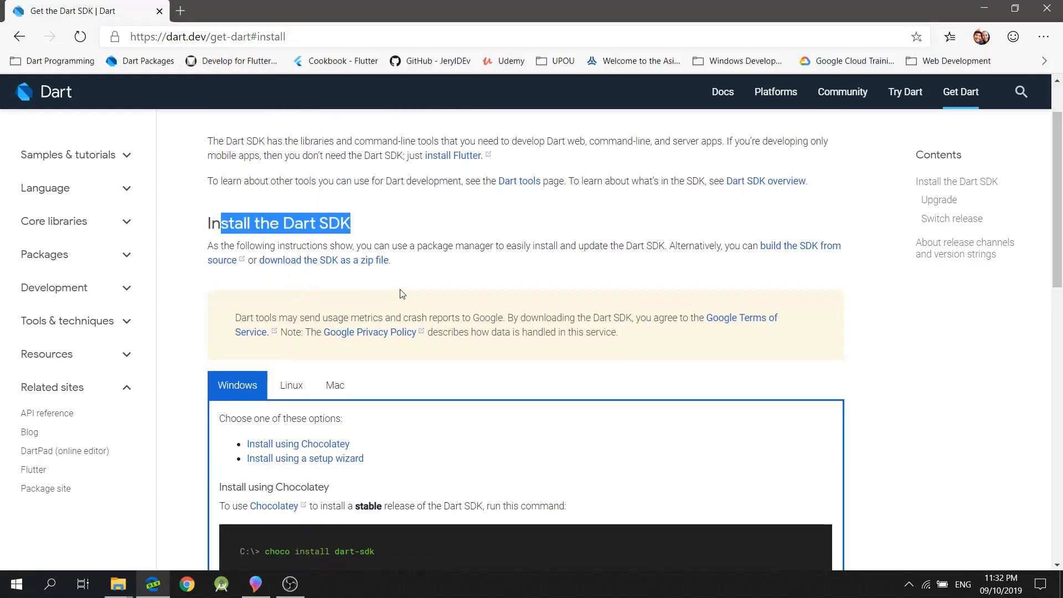
pyautogui.scroll(-2, 418, 285)
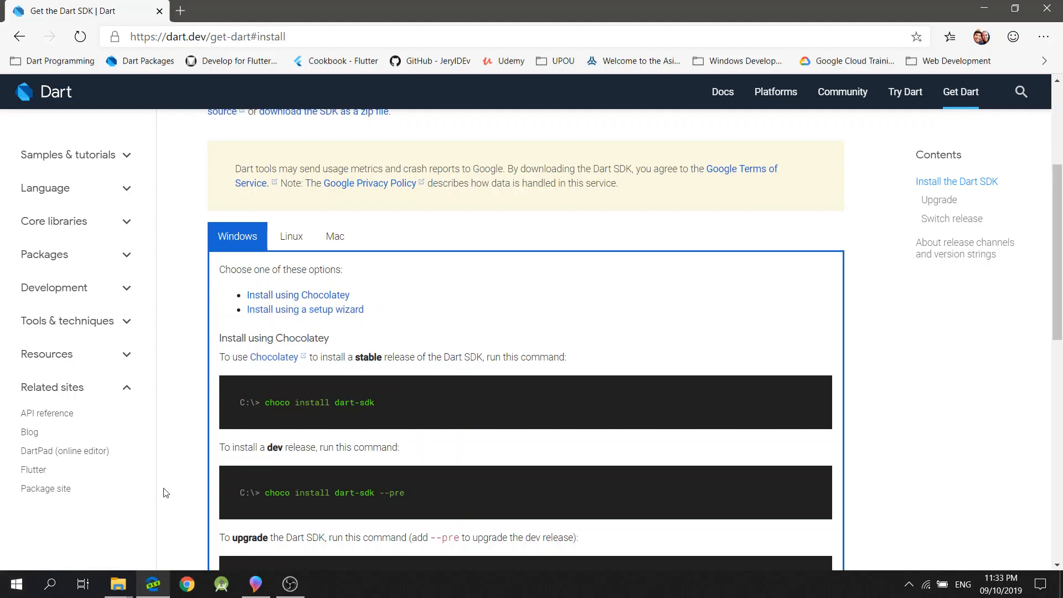
# Step: Run 'choco' in an administrator Command Prompt, highlight the 'not recognized' error, and return to dart.dev
pyautogui.click(17, 584)
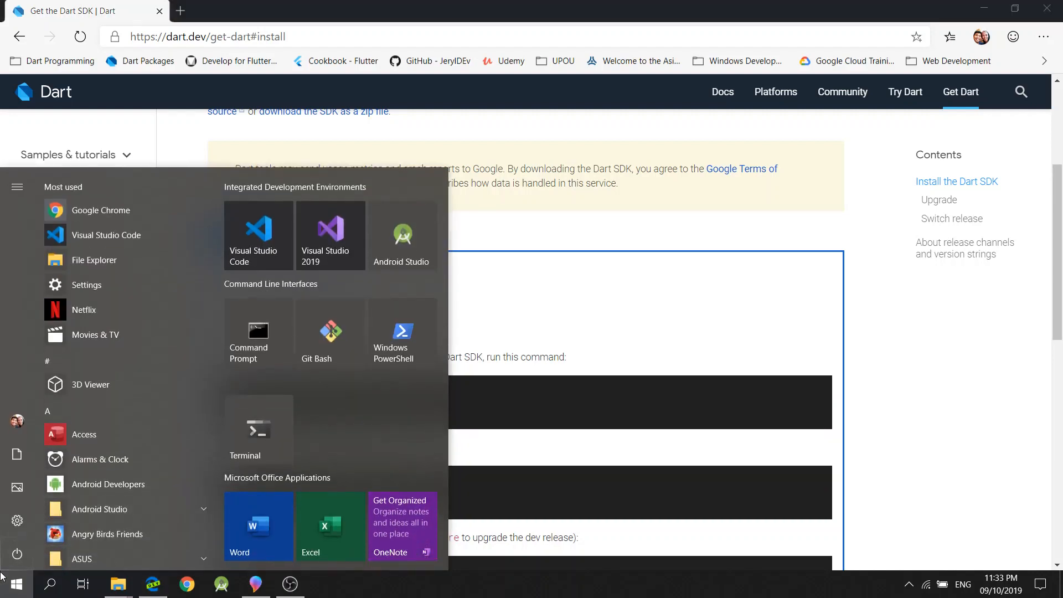
pyautogui.press('Escape')
pyautogui.write('com')
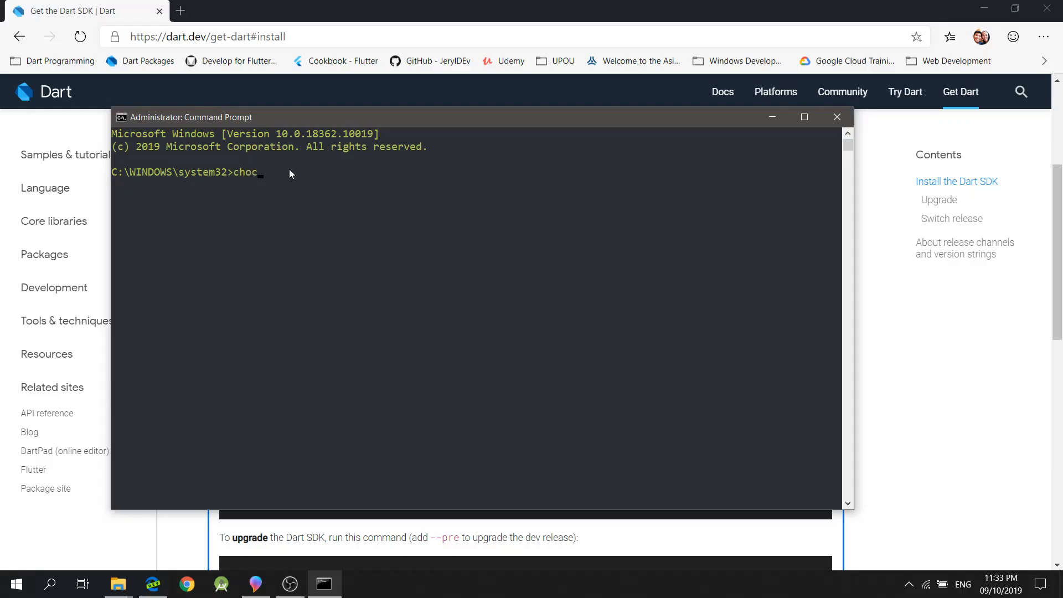
pyautogui.press('Return')
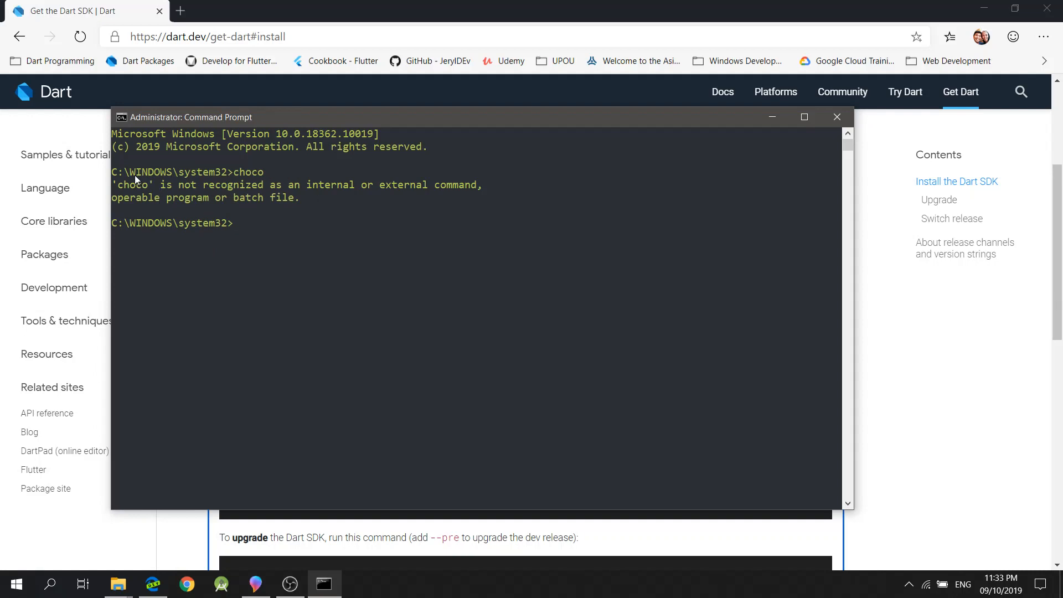
pyautogui.moveTo(117, 181); pyautogui.dragTo(197, 186)
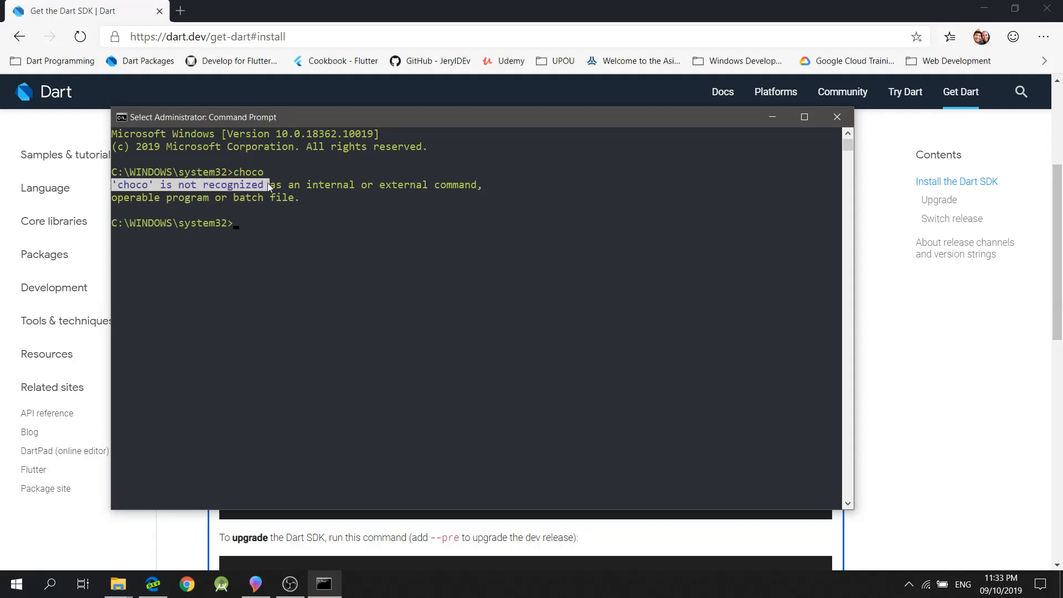
pyautogui.click(400, 6)
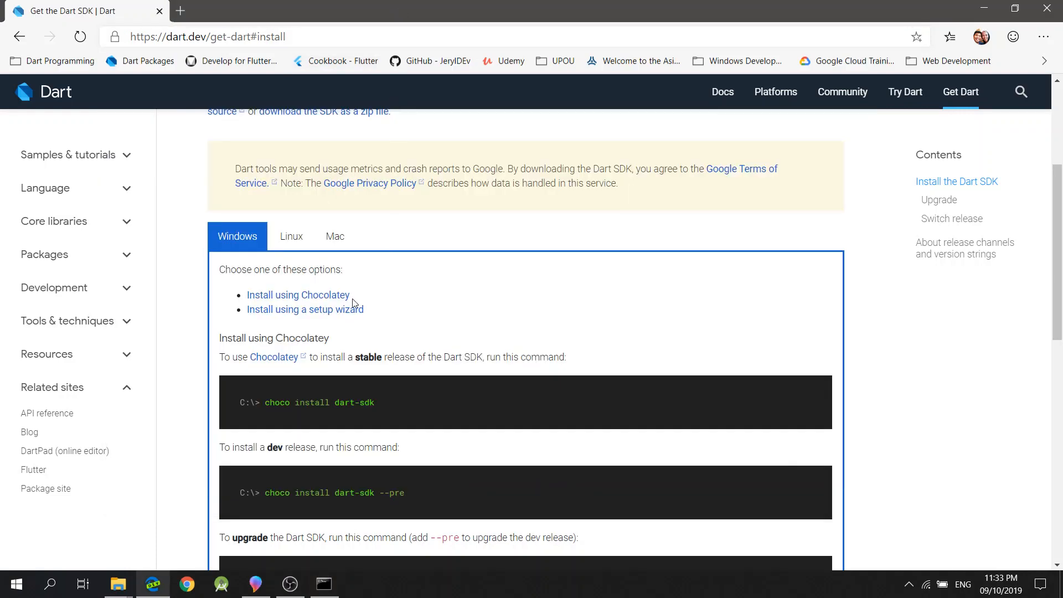
# Step: Open the Chocolatey site in a new tab and go to its installation page
pyautogui.rightClick(284, 365)
pyautogui.click(315, 374)
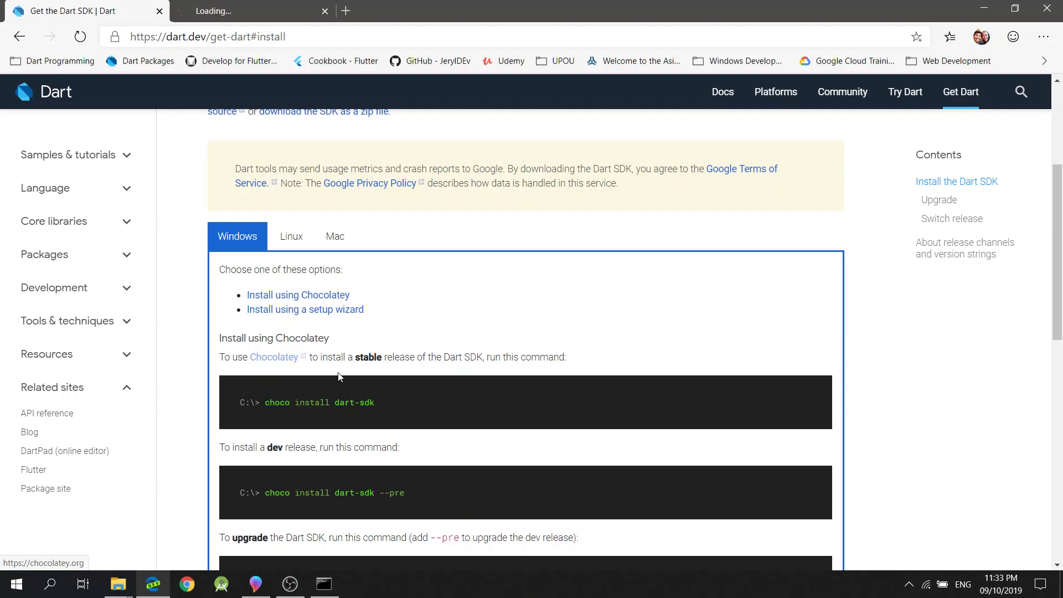
pyautogui.click(262, 9)
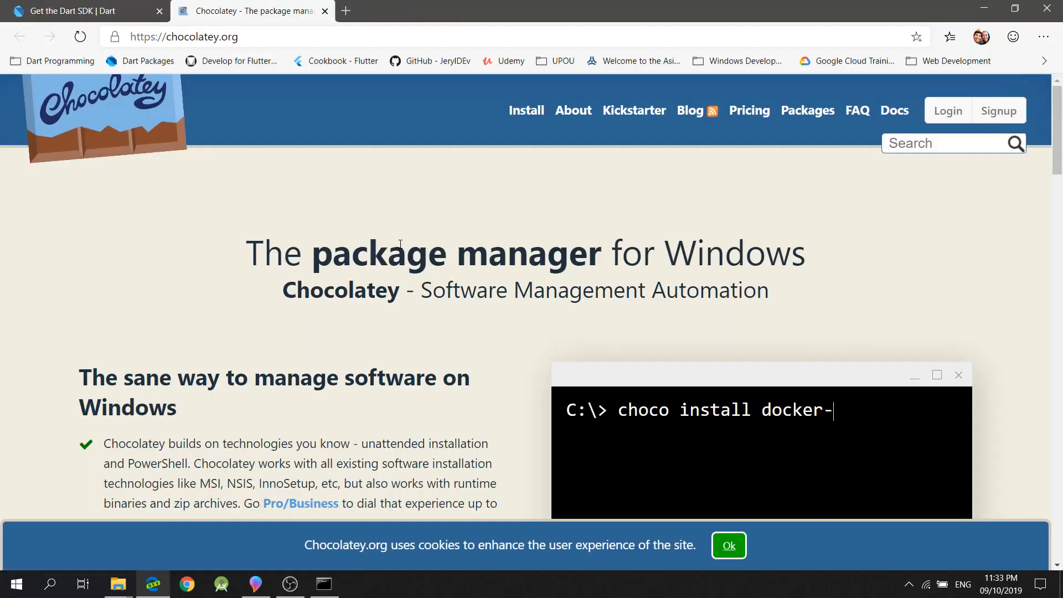
pyautogui.click(526, 110)
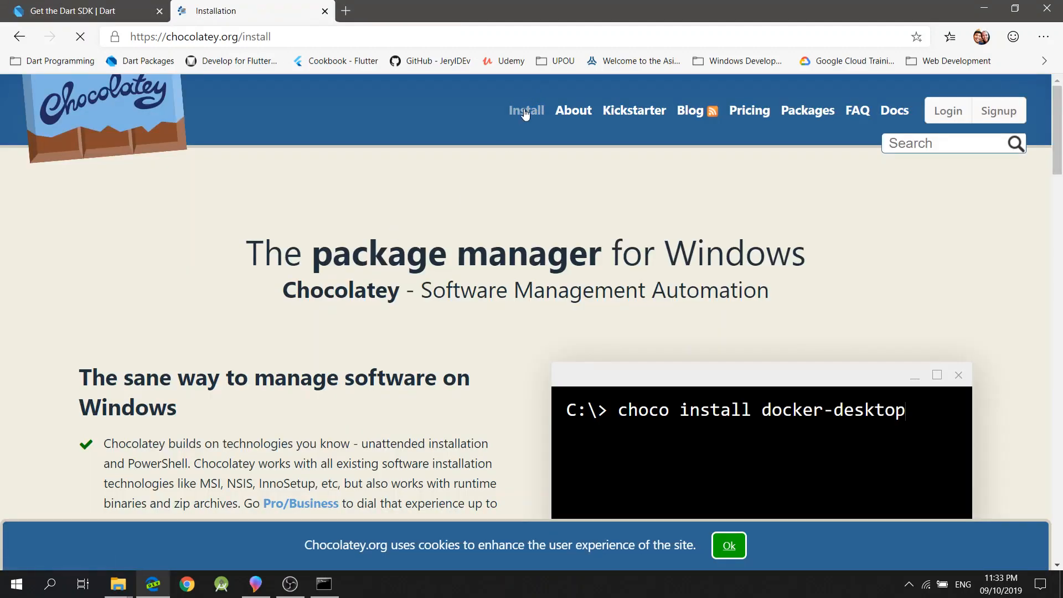
pyautogui.scroll(-3, 328, 358)
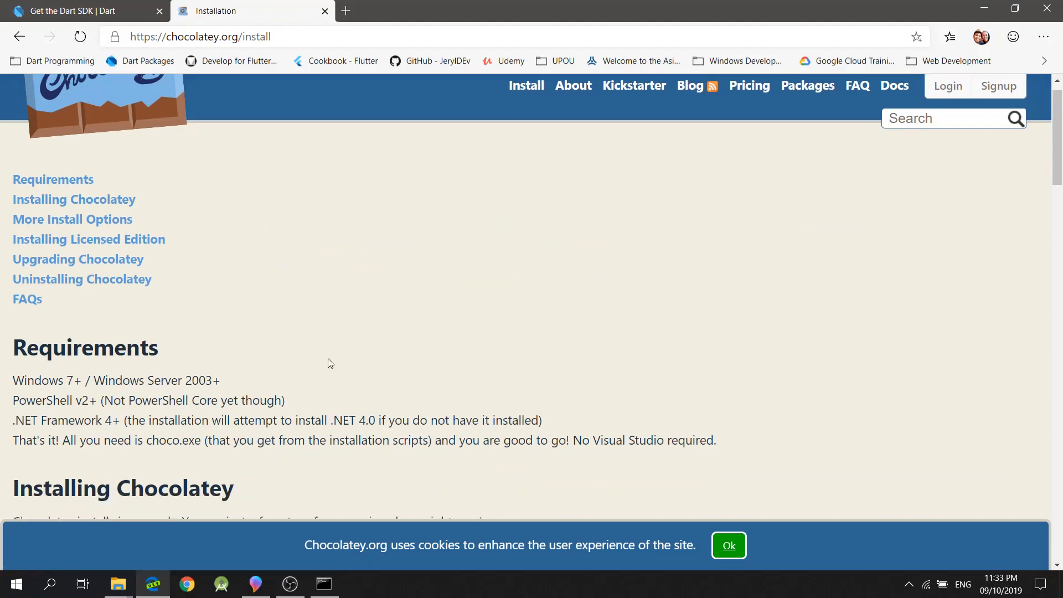
pyautogui.scroll(-3, 328, 359)
pyautogui.scroll(-2, 328, 360)
pyautogui.scroll(-2, 274, 333)
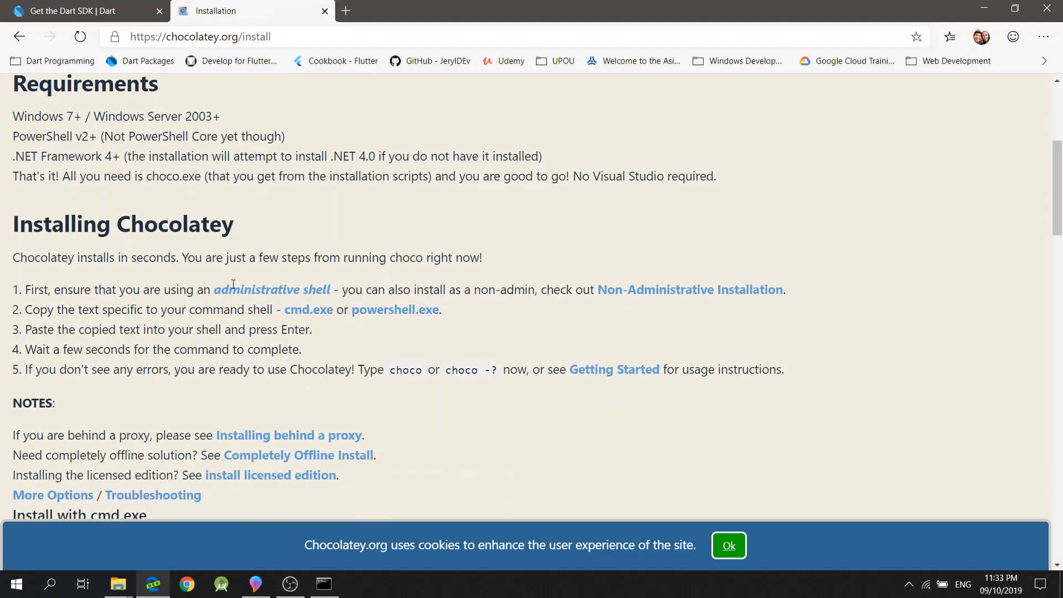
pyautogui.scroll(-5, 229, 286)
pyautogui.scroll(-2, 231, 285)
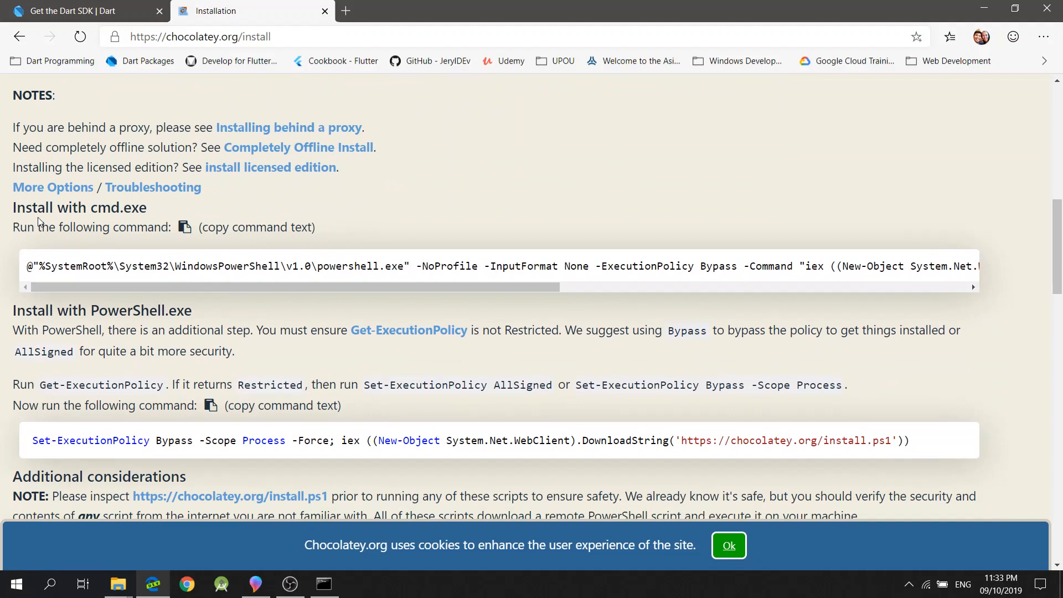
pyautogui.moveTo(13, 207); pyautogui.dragTo(169, 212)
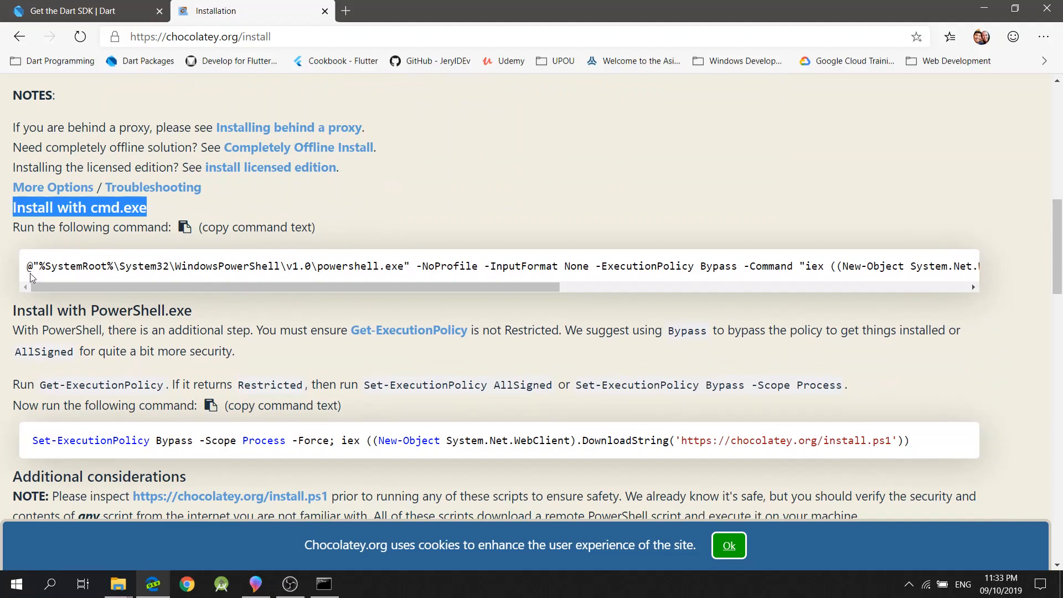
# Step: Select the entire 'Install with cmd.exe' command on the Chocolatey install page
pyautogui.moveTo(29, 265); pyautogui.dragTo(178, 266)
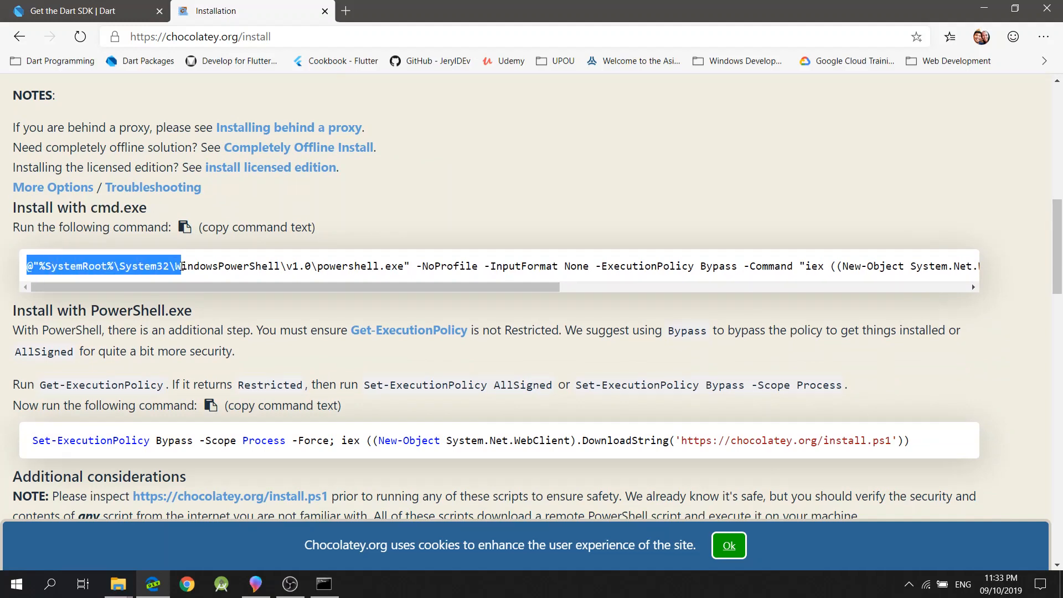
pyautogui.click(29, 266)
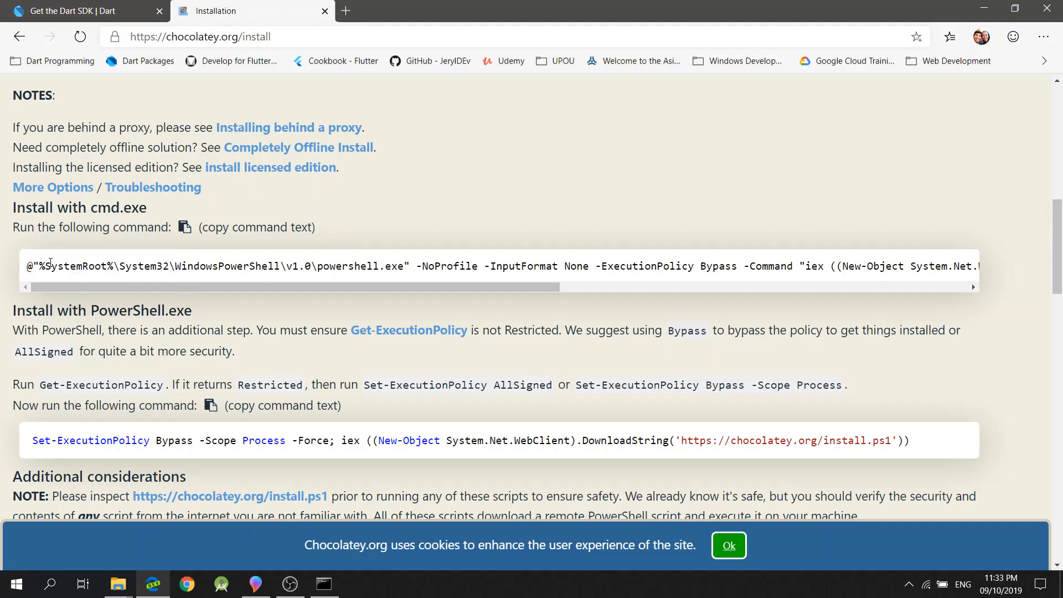
pyautogui.moveTo(29, 266)
pyautogui.mouseDown()
pyautogui.moveTo(970, 282)
pyautogui.moveTo(972, 270)
pyautogui.mouseUp()
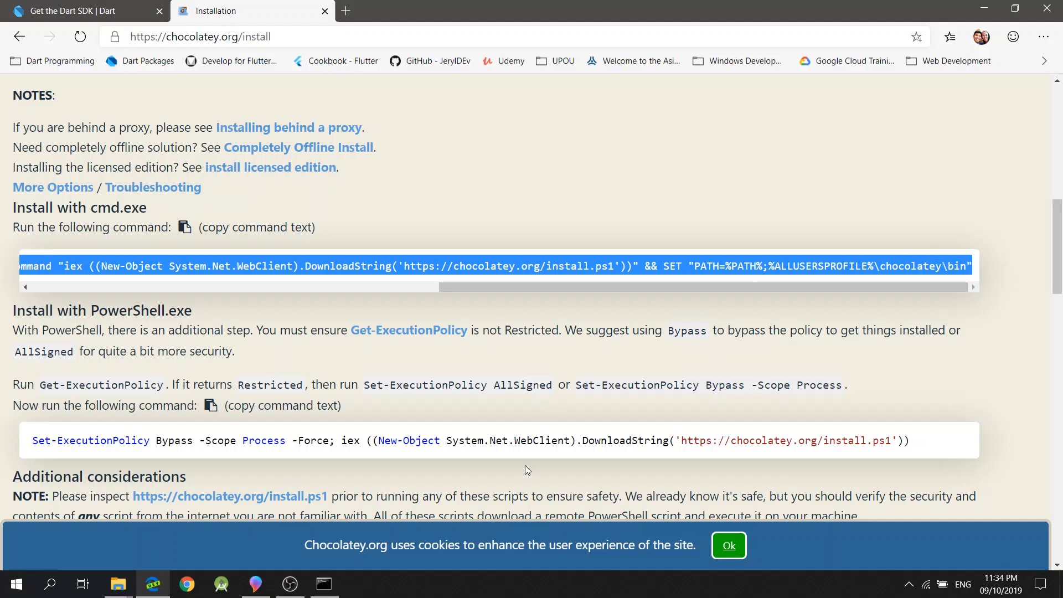
# Step: Paste the Chocolatey install command into the administrator Command Prompt and run it
pyautogui.click(324, 584)
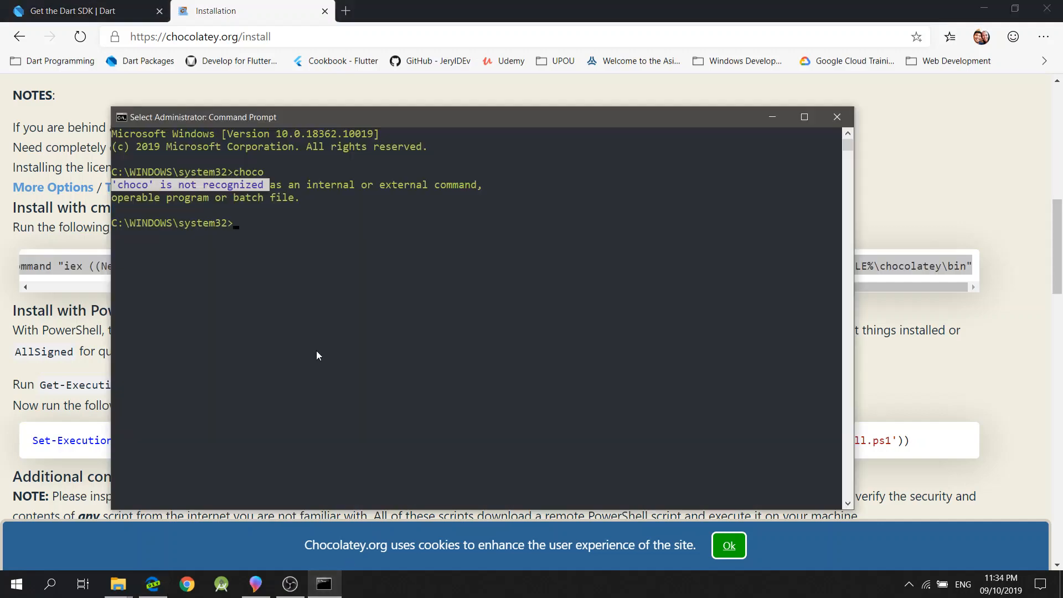
pyautogui.click(242, 222)
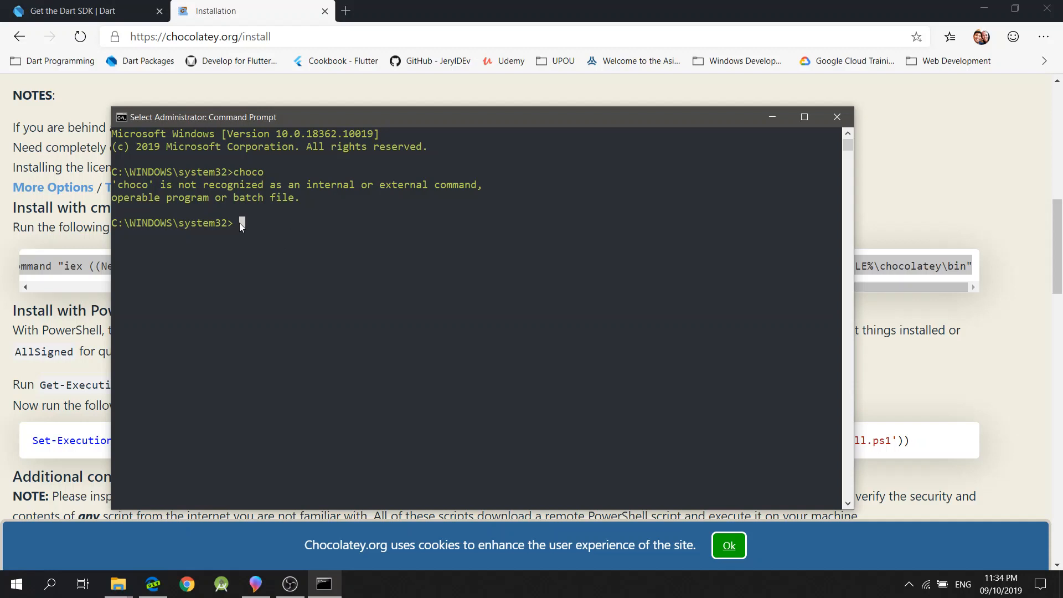
pyautogui.rightClick(313, 249)
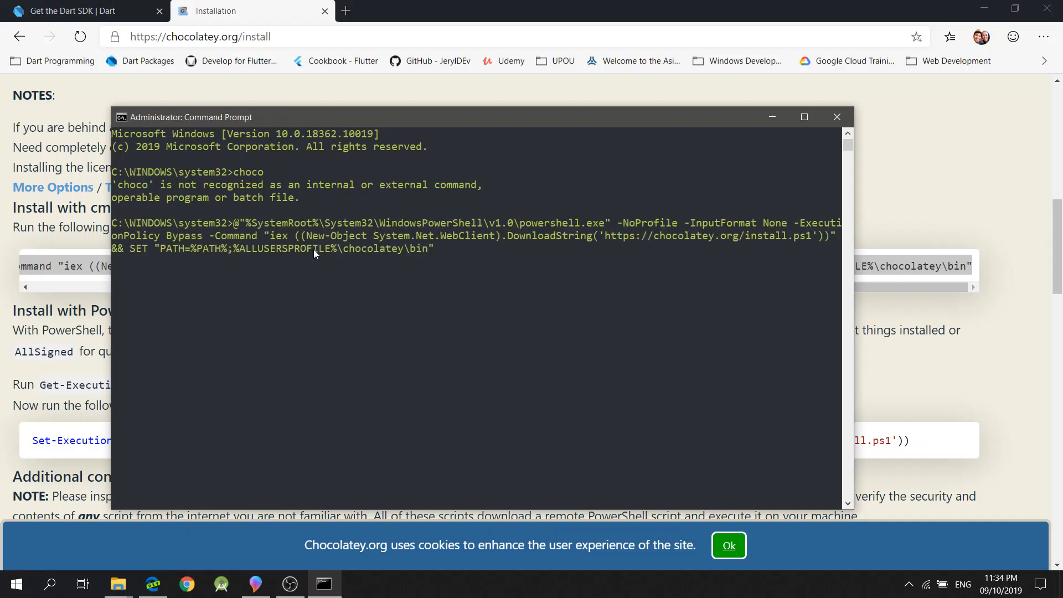
pyautogui.press('Return')
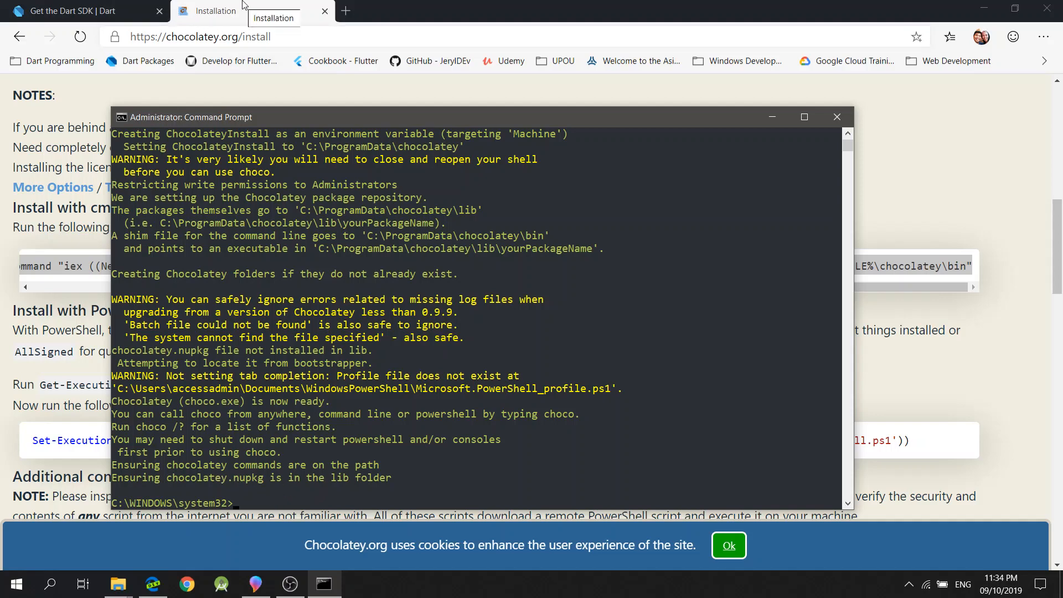
# Step: Select 'choco install dart-sdk' on dart.dev and bring the Command Prompt forward
pyautogui.click(117, 11)
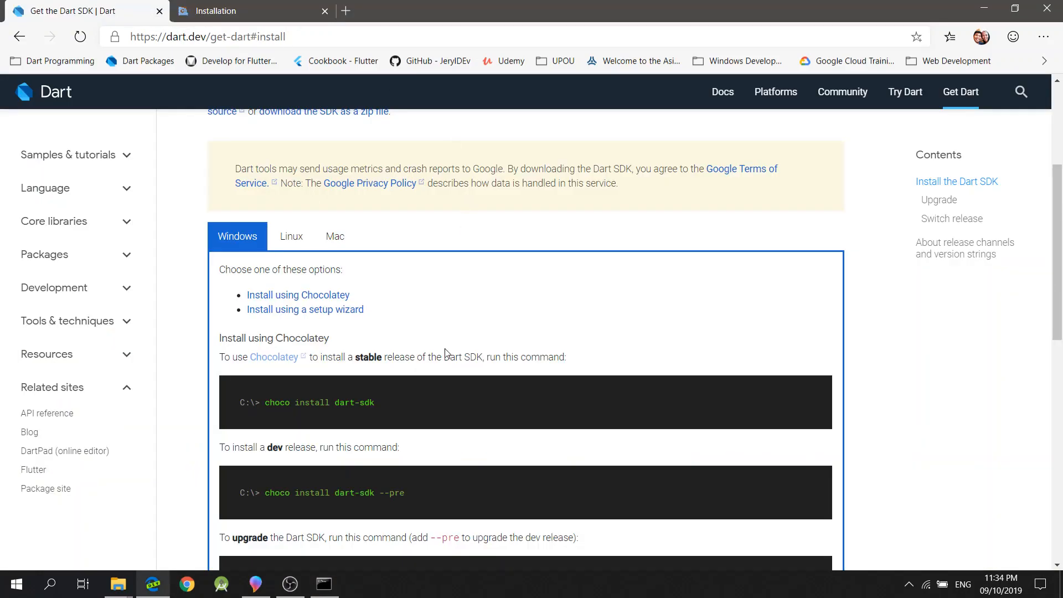
pyautogui.scroll(-1, 444, 351)
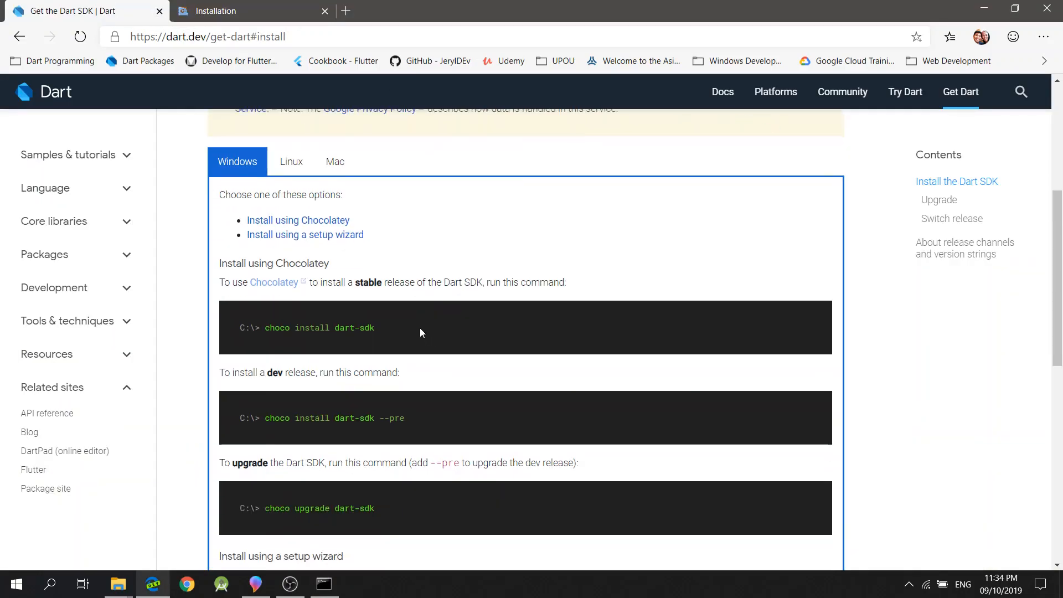
pyautogui.moveTo(375, 328); pyautogui.dragTo(265, 333)
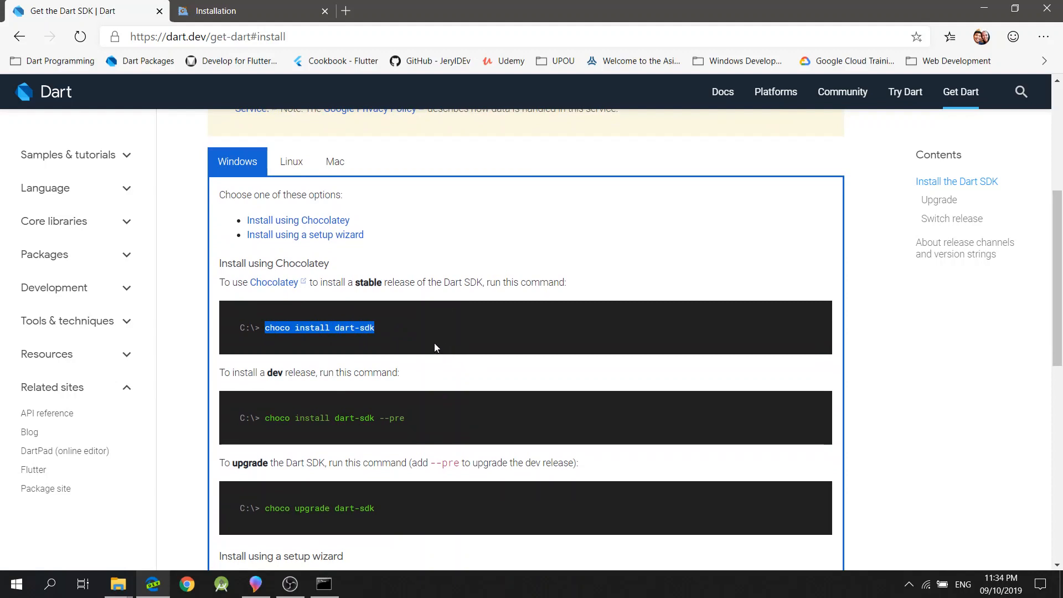
pyautogui.click(324, 584)
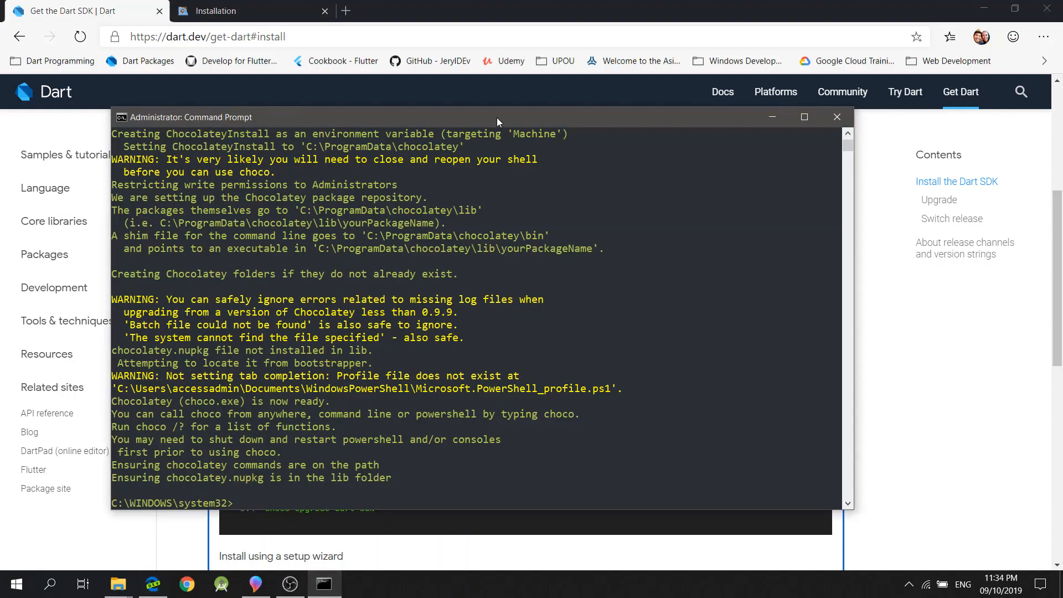
# Step: Run 'choco install dart-sdk' and answer yes to let the install script complete
pyautogui.write('choco install dart-sdk')
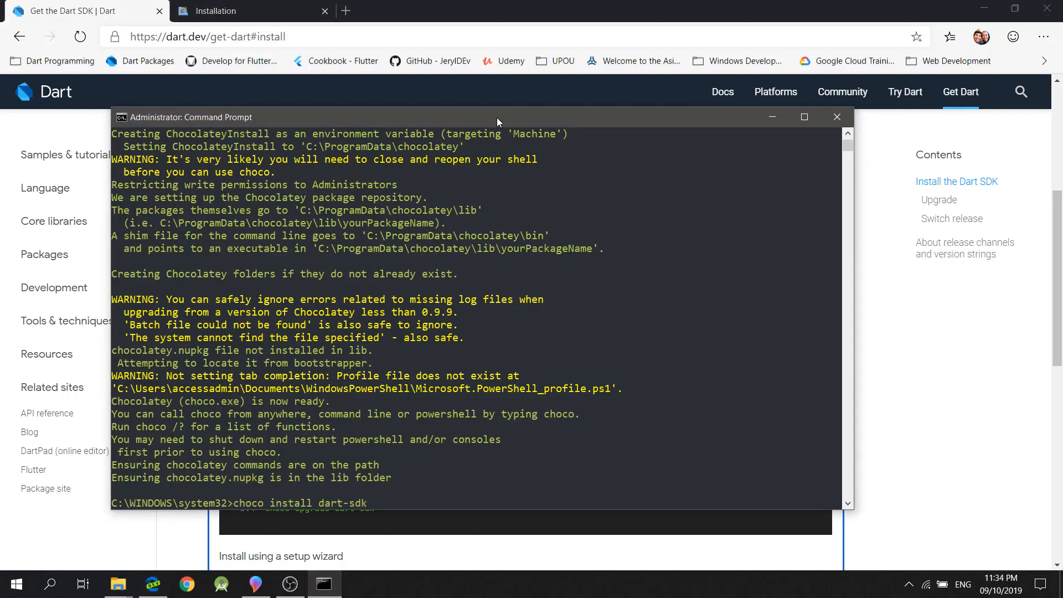
pyautogui.press('Return')
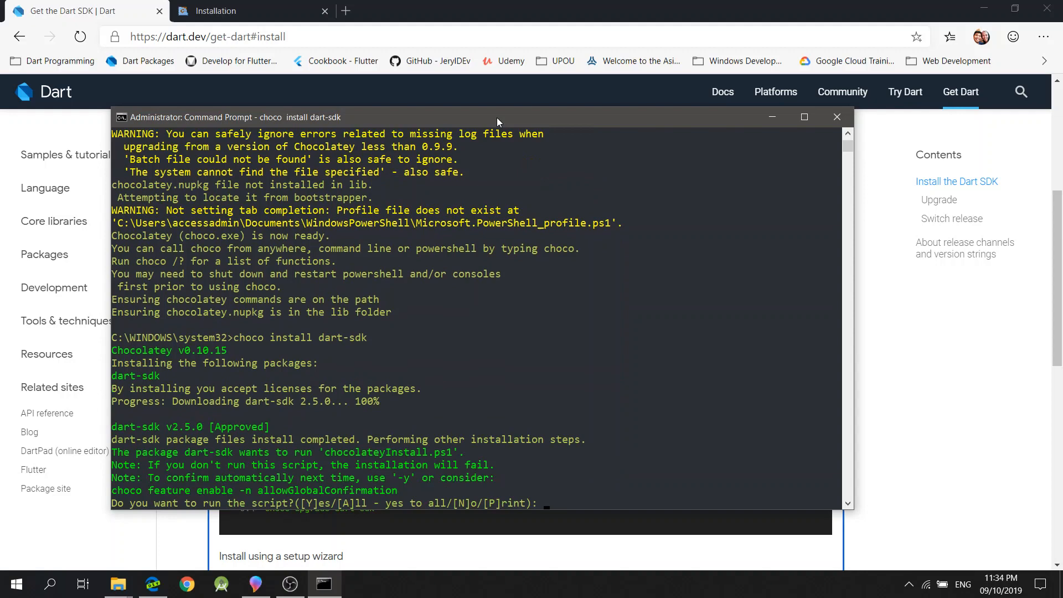
pyautogui.write('y')
pyautogui.press('Return')
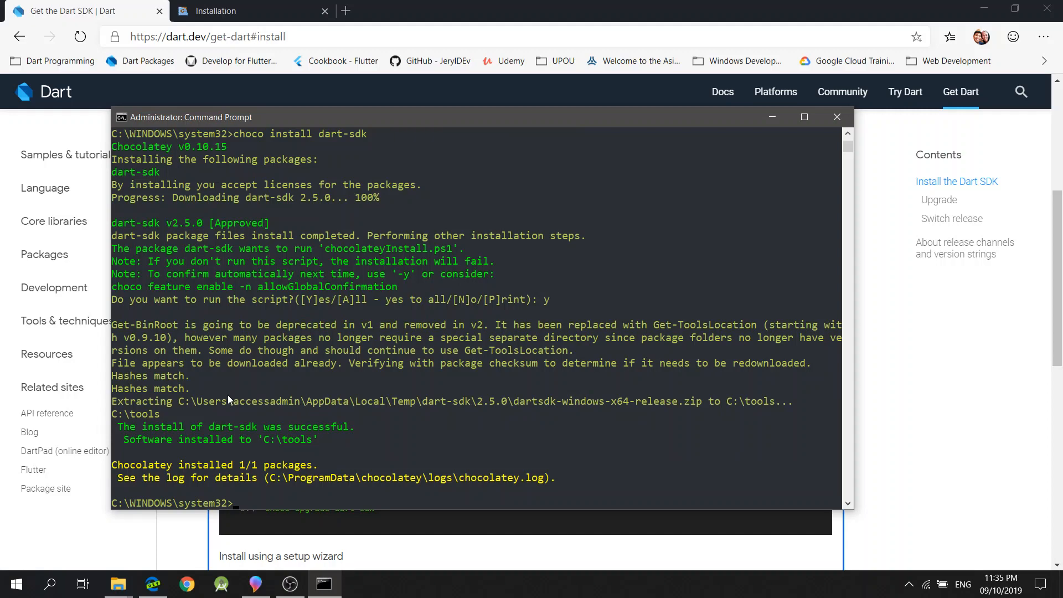
# Step: Search 'visual studio code download' in a new tab and open the code.visualstudio.com download page
pyautogui.click(440, 5)
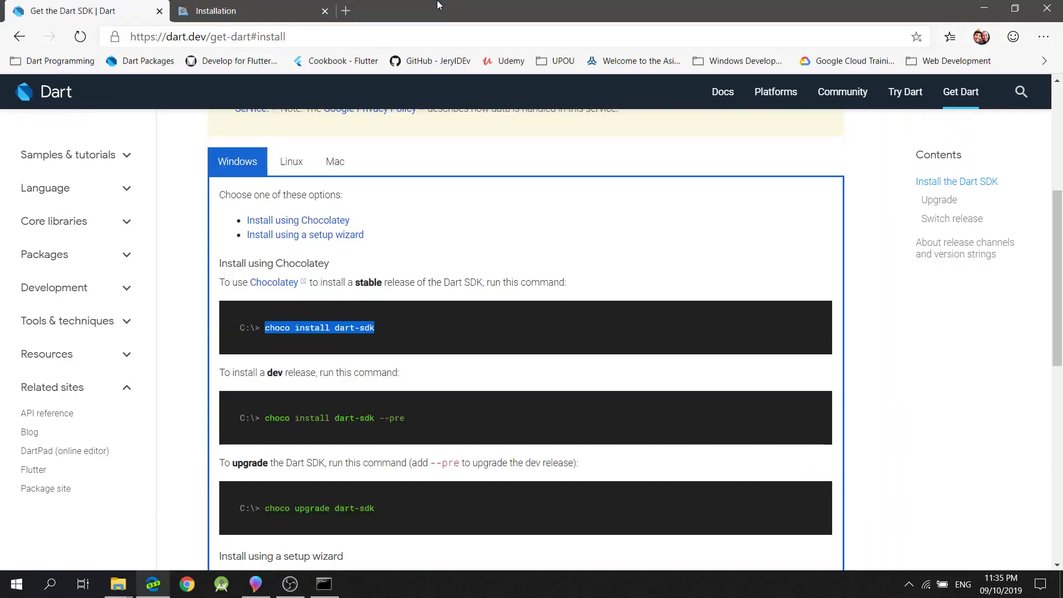
pyautogui.click(347, 11)
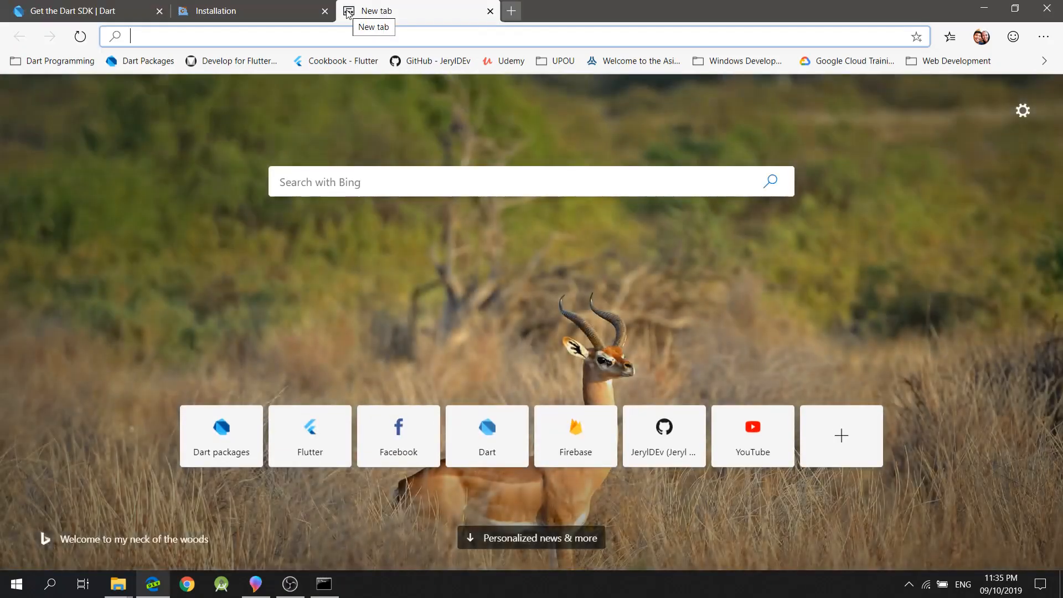
pyautogui.write('visual studio code download')
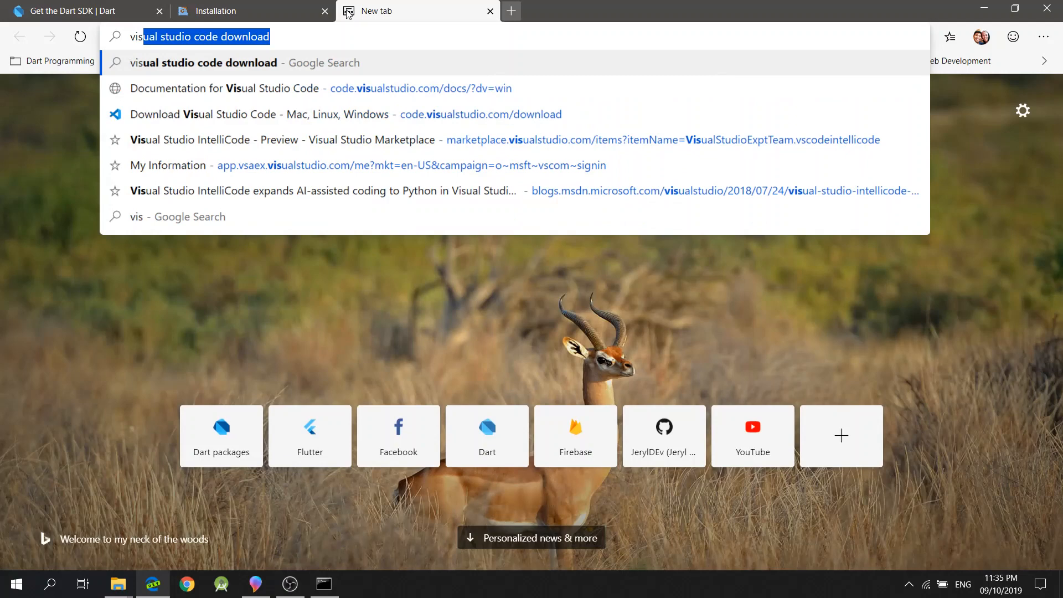
pyautogui.press('Right')
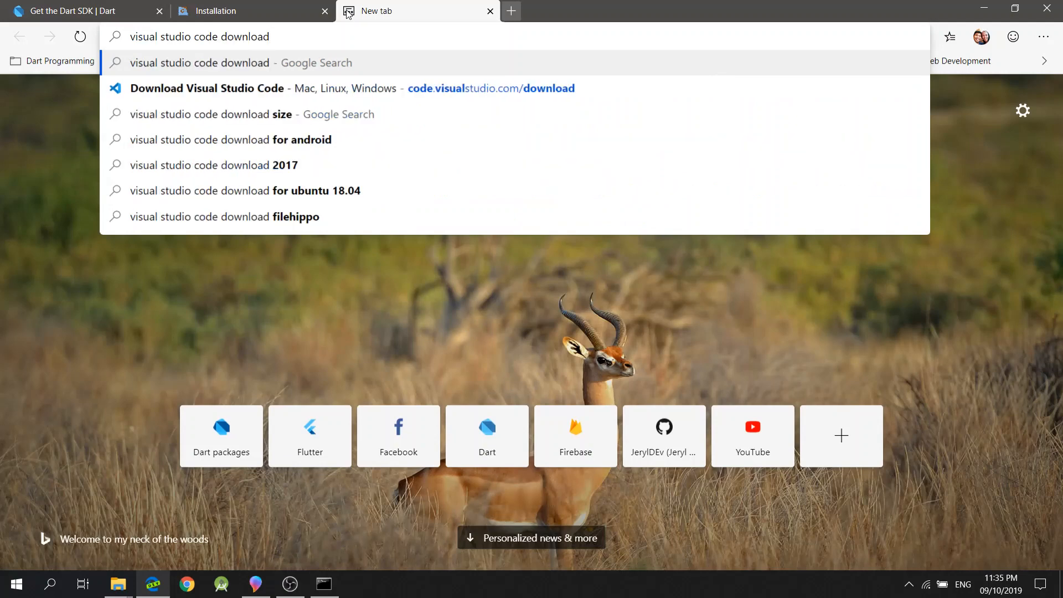
pyautogui.press('Return')
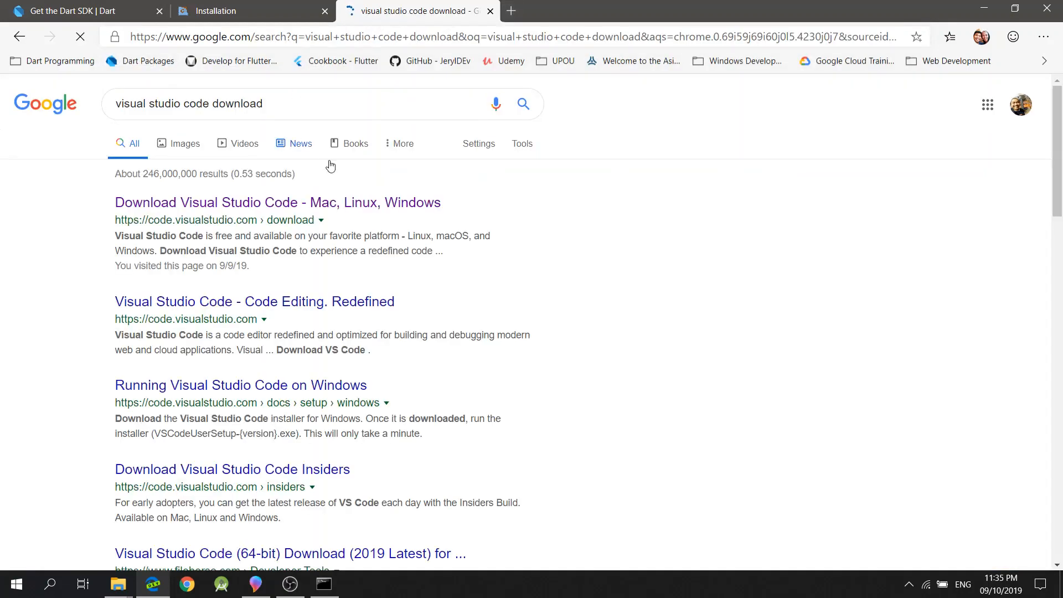
pyautogui.click(309, 203)
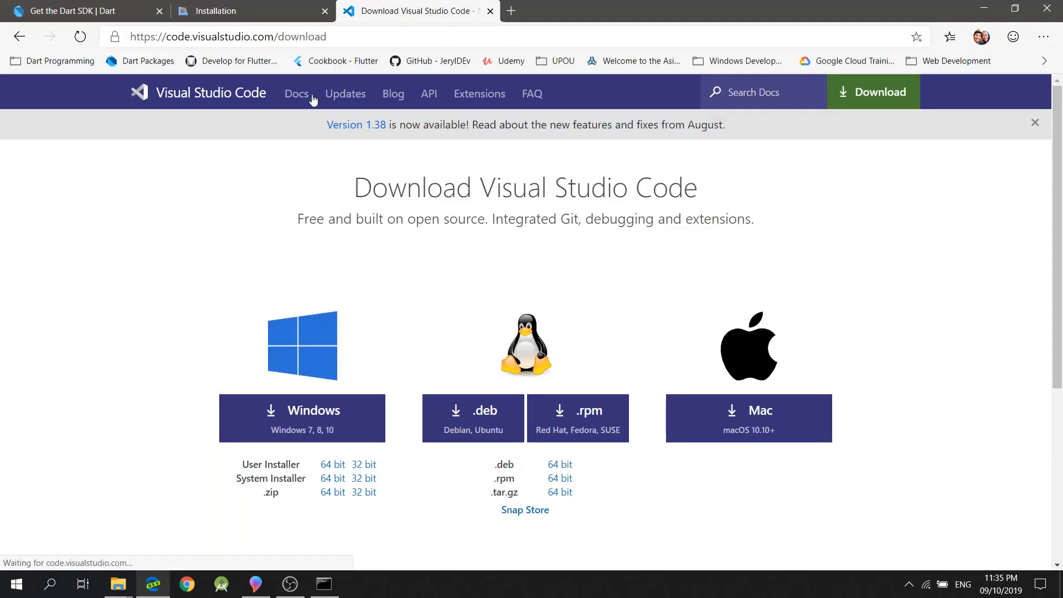
pyautogui.moveTo(328, 37); pyautogui.dragTo(171, 37)
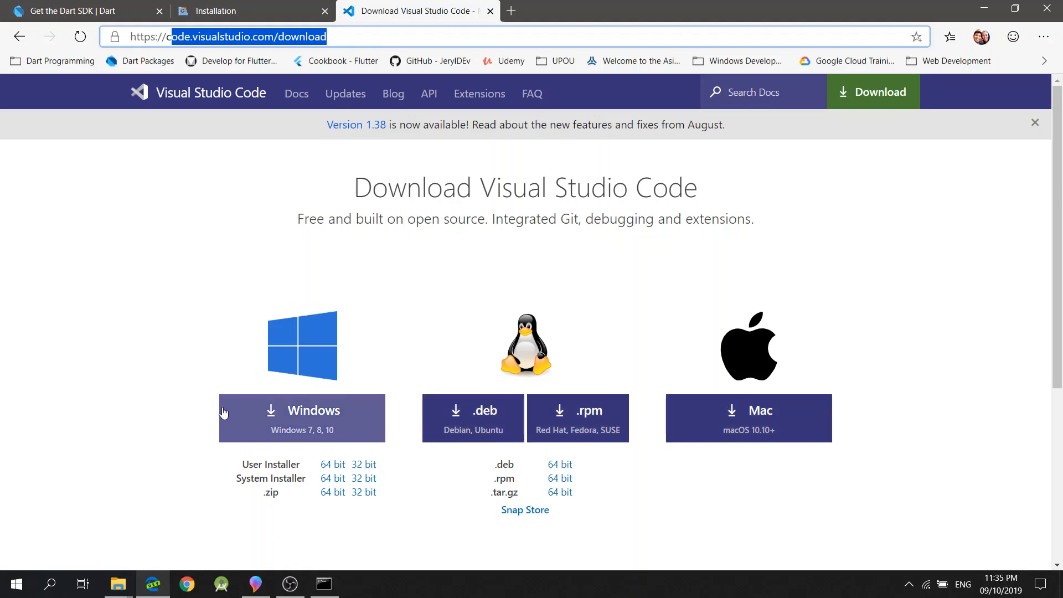
pyautogui.click(919, 468)
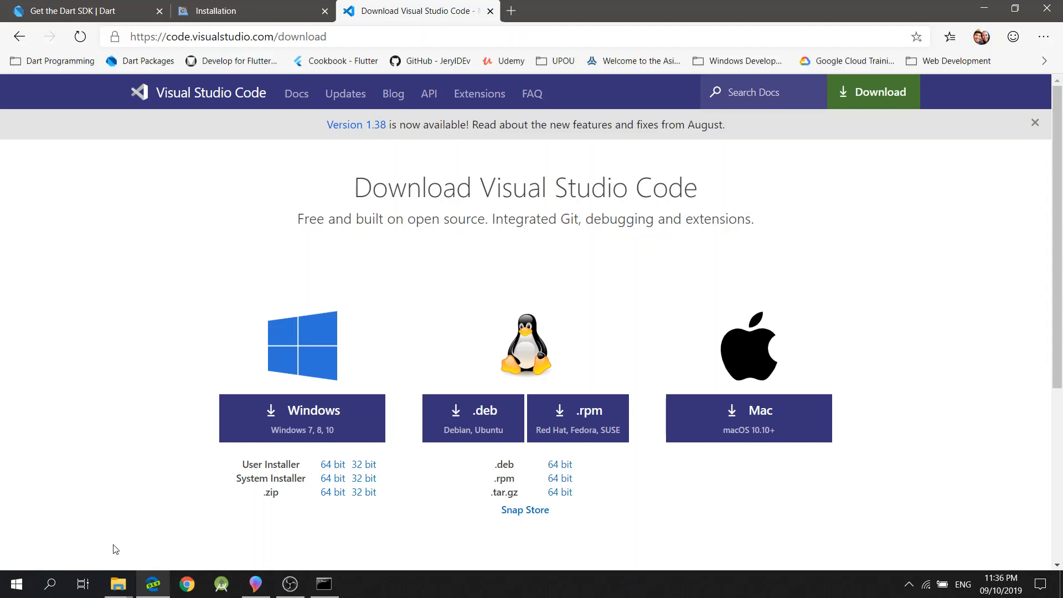
# Step: Launch VSCodeUserSetup-x64-1.38.0.exe from the Downloads folder
pyautogui.click(118, 588)
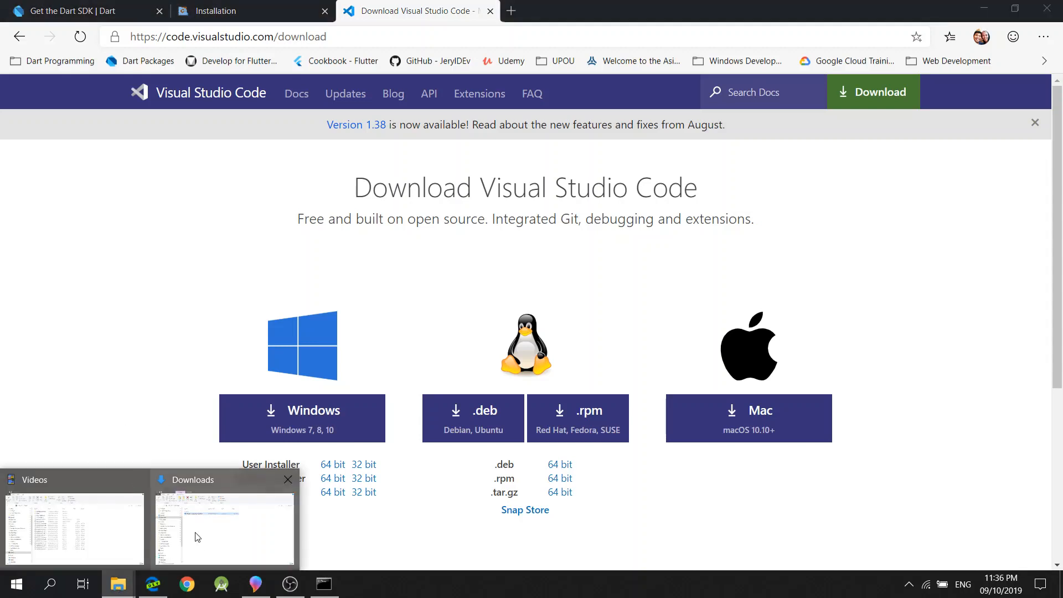
pyautogui.click(225, 515)
pyautogui.click(350, 332)
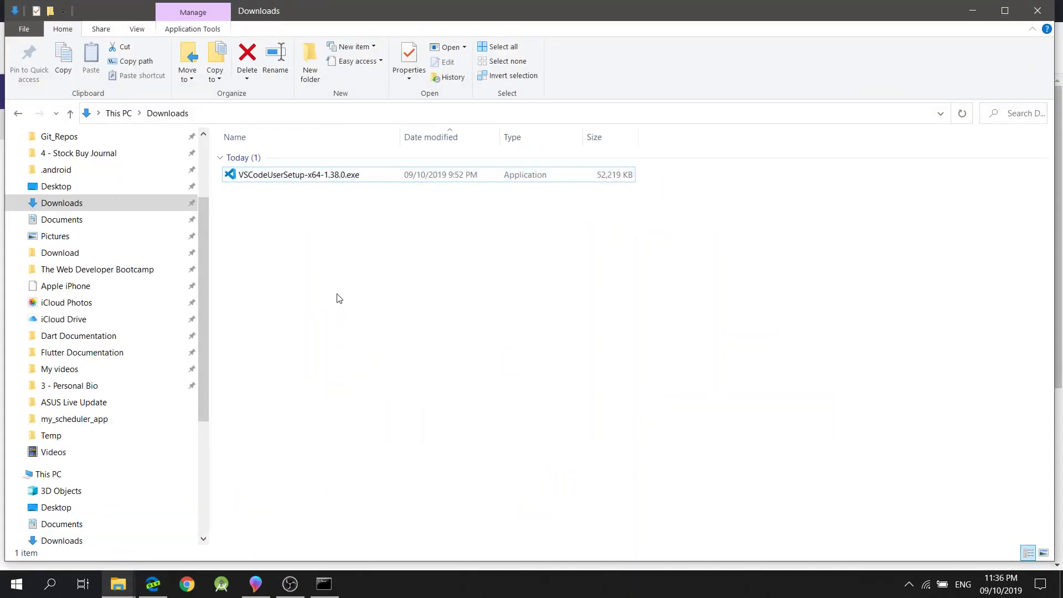
pyautogui.doubleClick(290, 179)
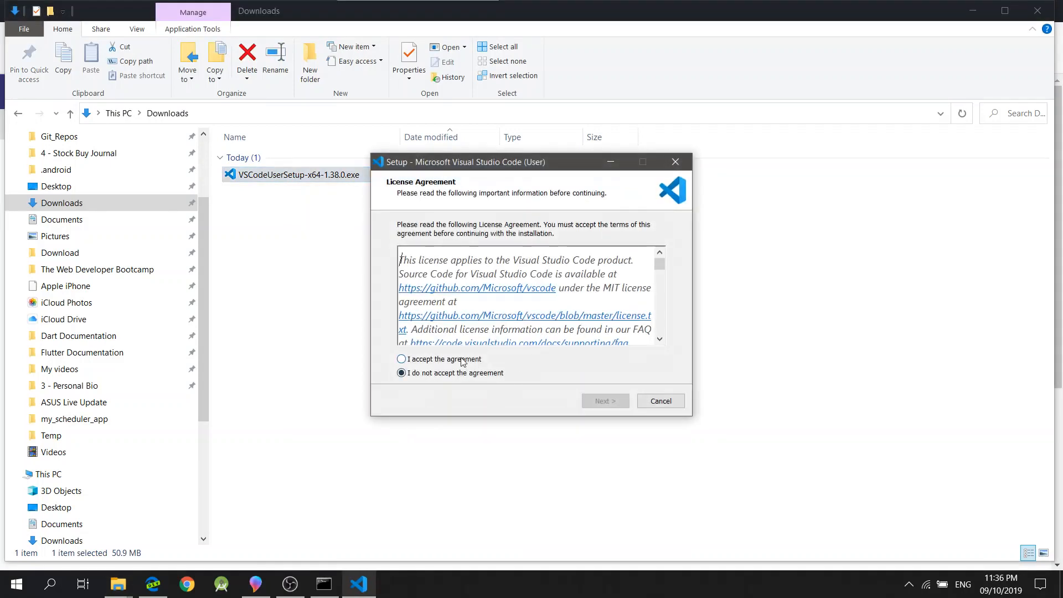
# Step: Accept the licence, install Visual Studio Code with defaults, and finish with Launch checked
pyautogui.click(462, 360)
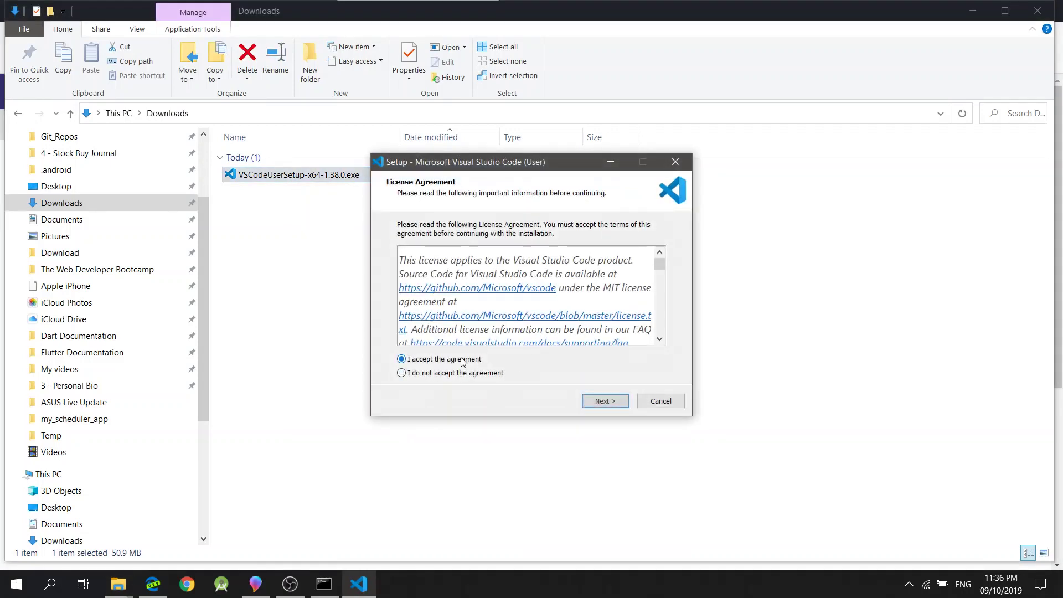
pyautogui.click(602, 402)
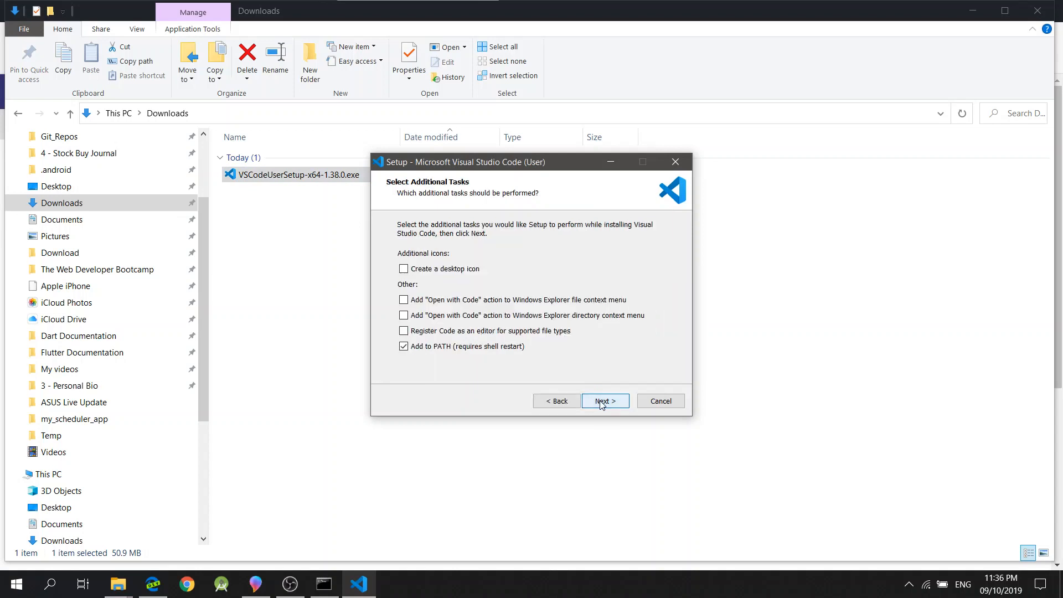
pyautogui.click(603, 403)
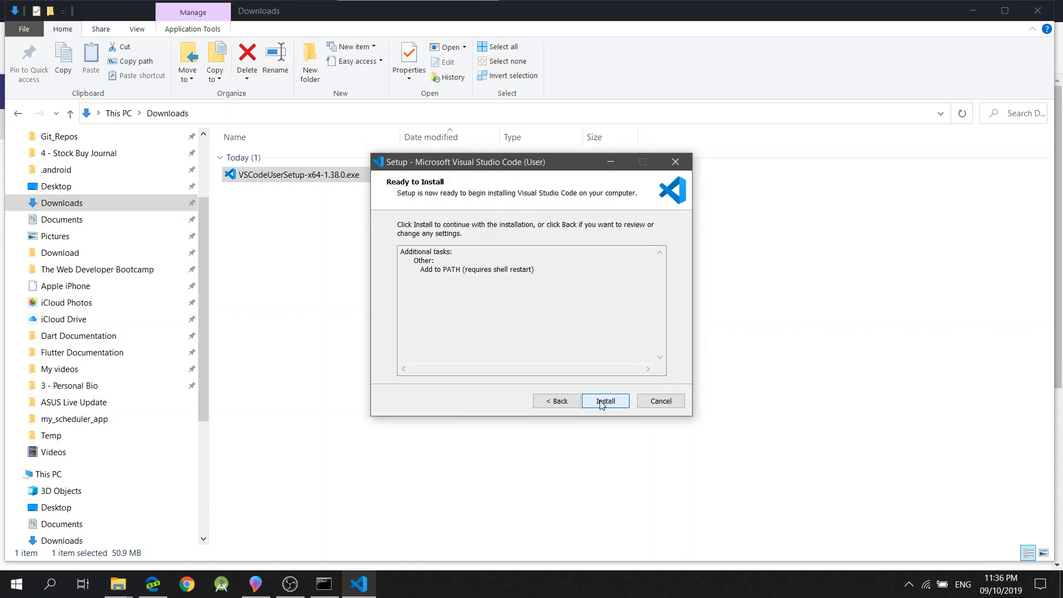
pyautogui.click(602, 402)
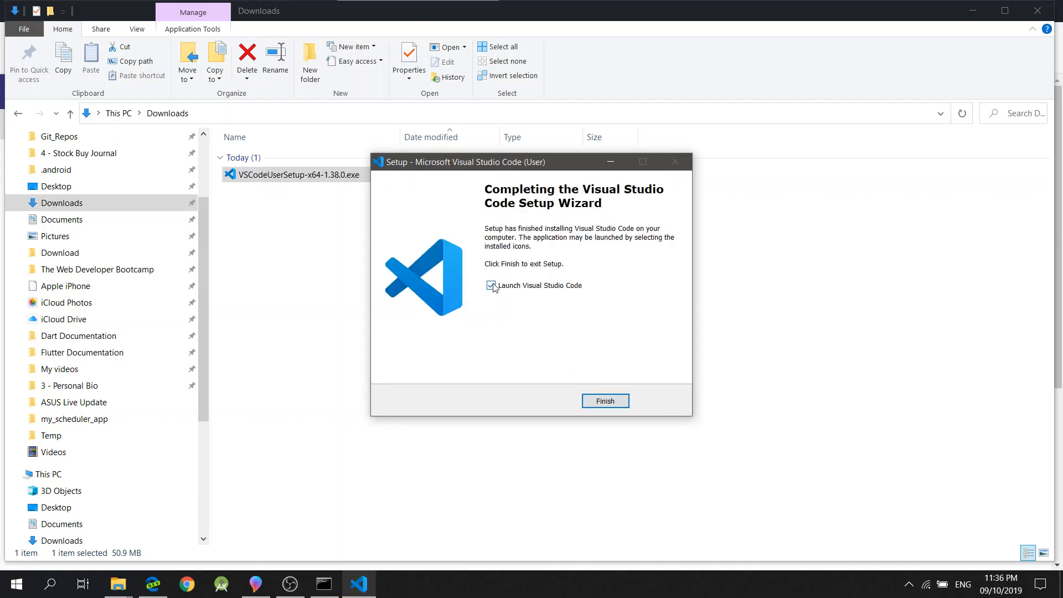
pyautogui.click(615, 402)
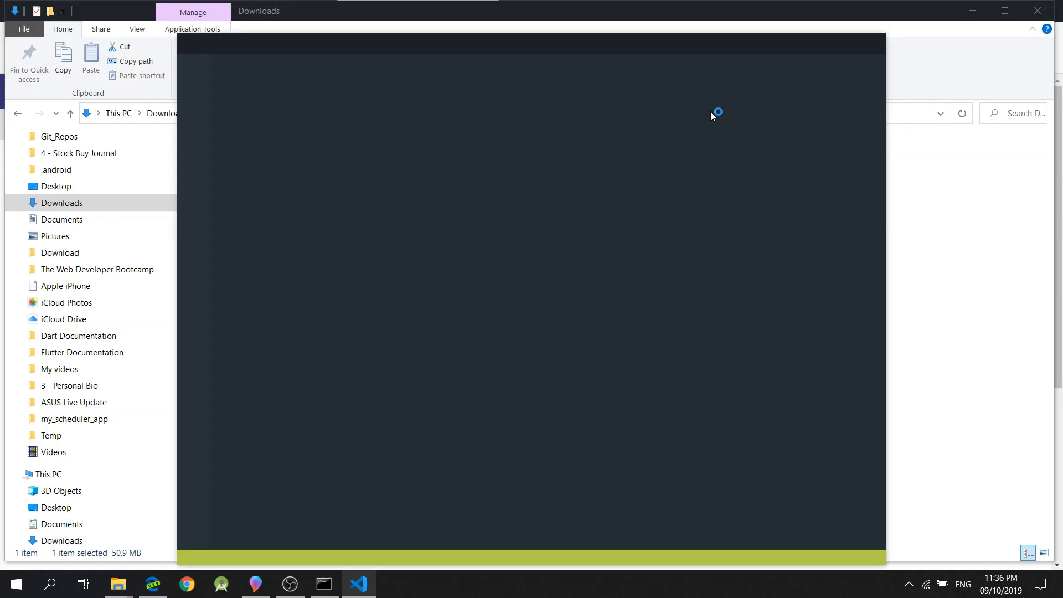
# Step: Search the Extensions marketplace for 'dart' and install the Dart extension by Dart Code
pyautogui.click(843, 43)
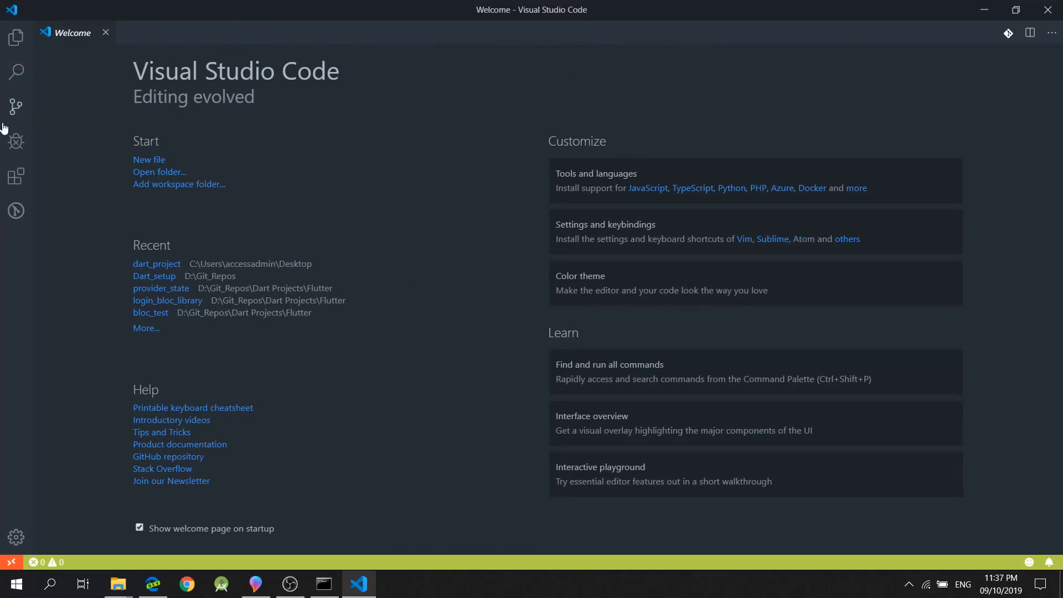
pyautogui.click(17, 179)
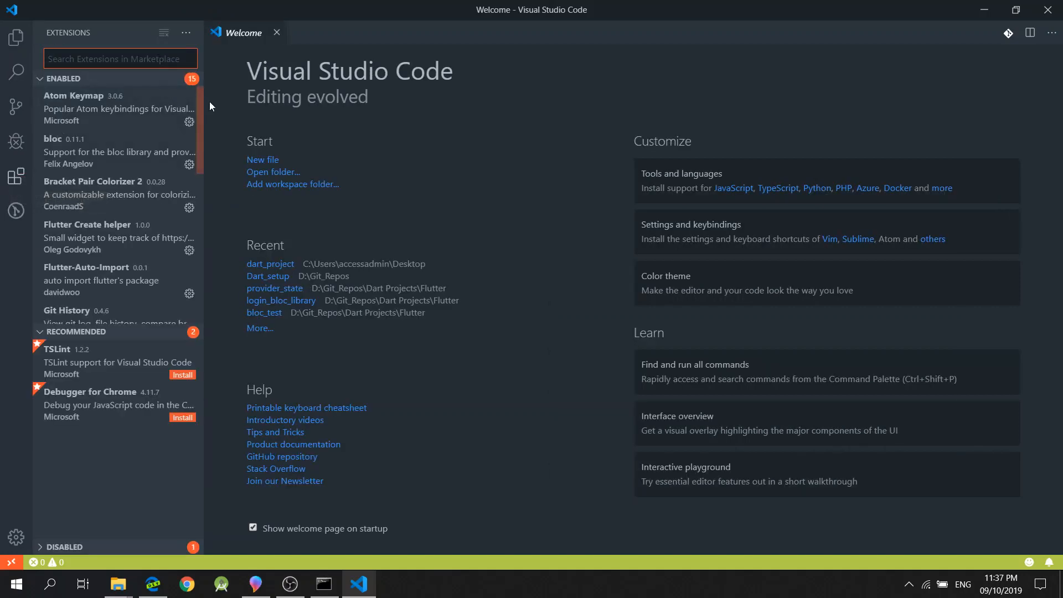
pyautogui.moveTo(198, 103)
pyautogui.mouseDown()
pyautogui.moveTo(207, 289)
pyautogui.moveTo(207, 92)
pyautogui.mouseUp()
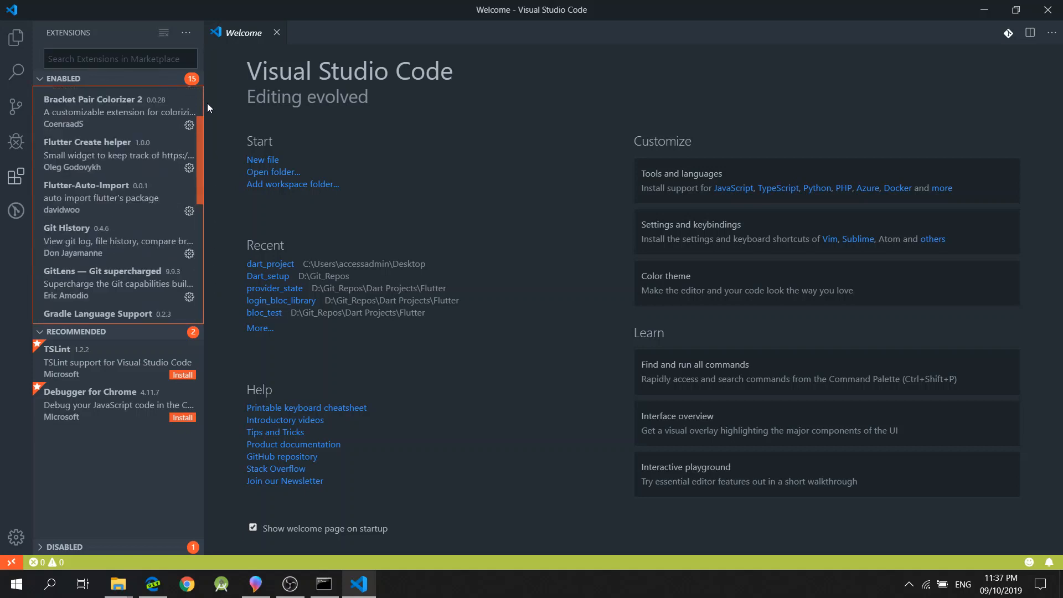
pyautogui.click(121, 58)
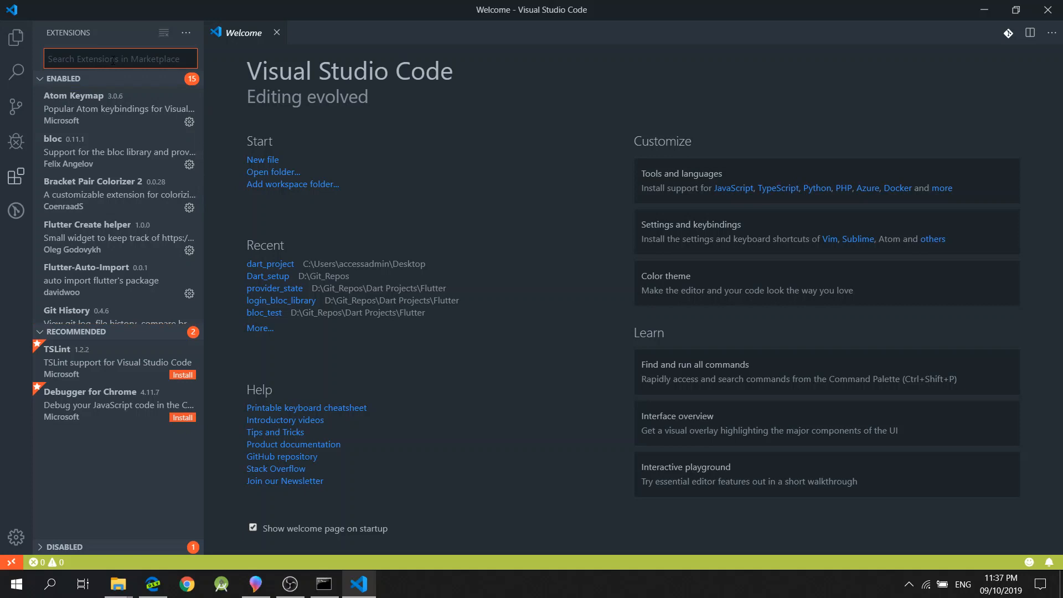
pyautogui.write('dart')
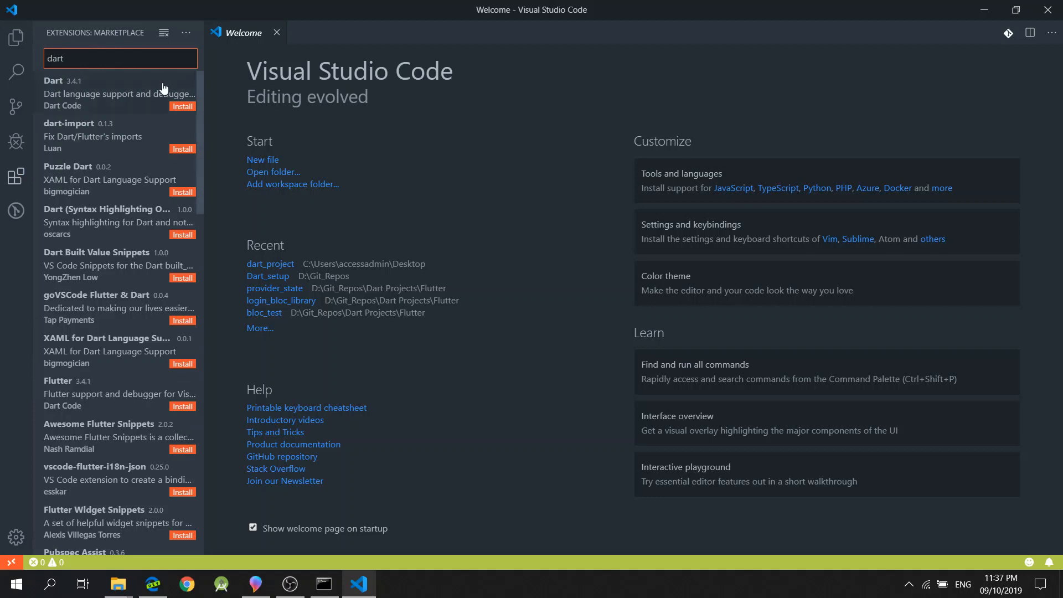
pyautogui.click(96, 98)
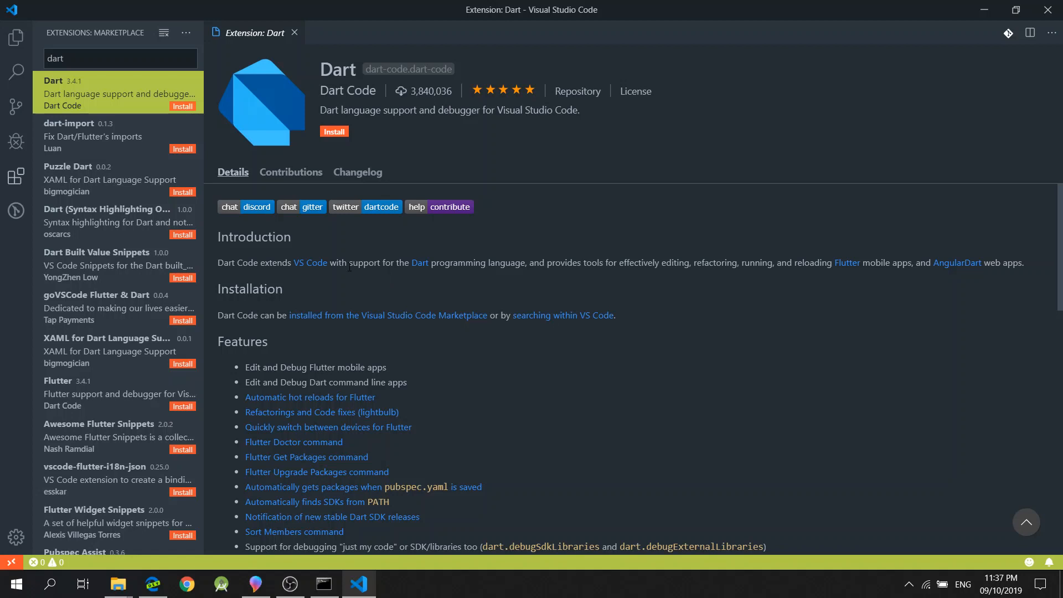
pyautogui.click(180, 107)
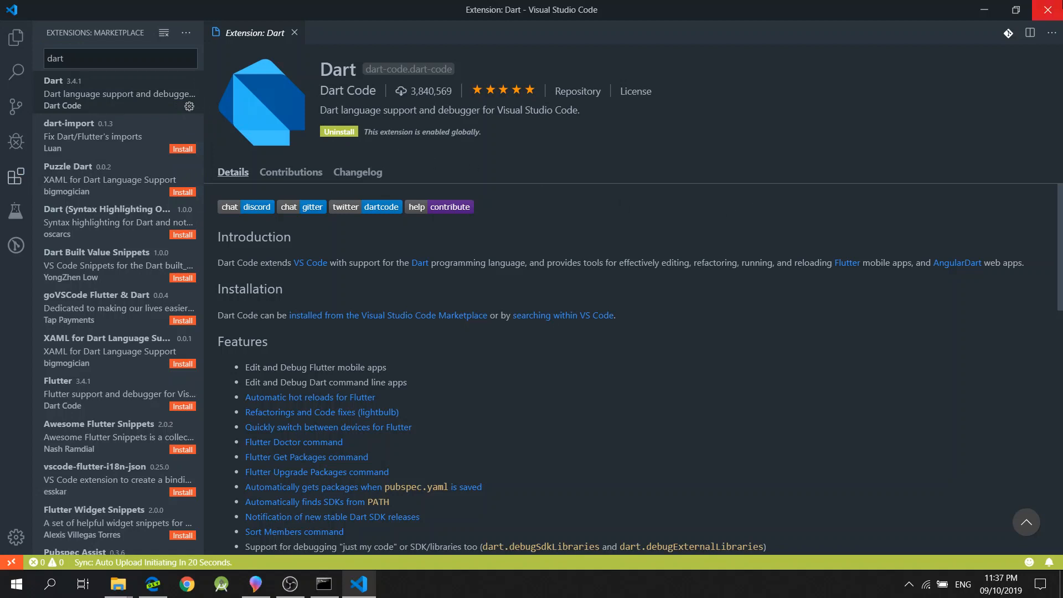
# Step: Close VS Code and the Downloads window to reveal the desktop
pyautogui.click(1047, 10)
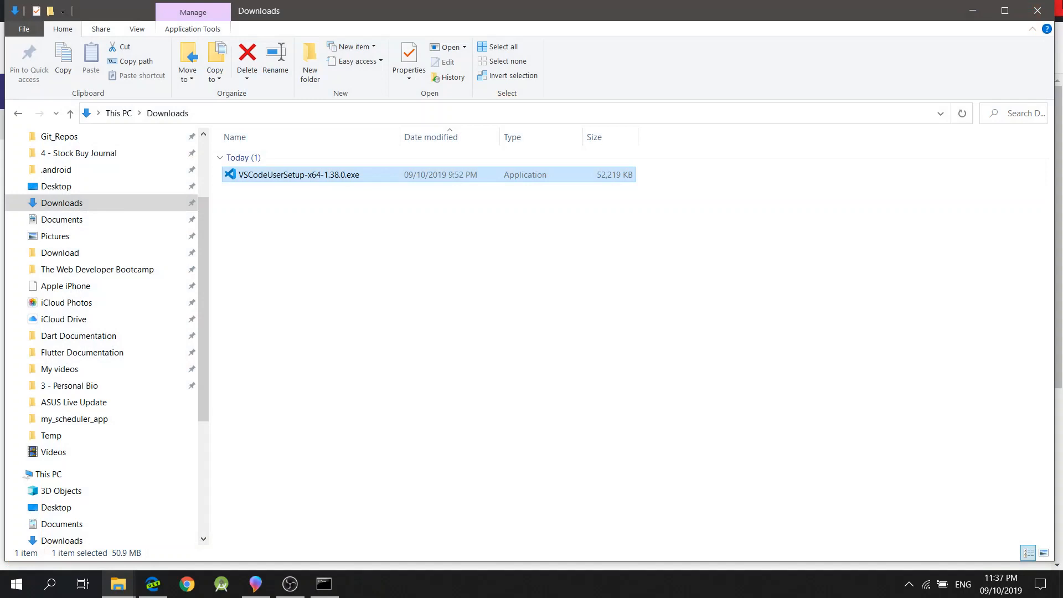
pyautogui.hotkey('alt', 'F4')
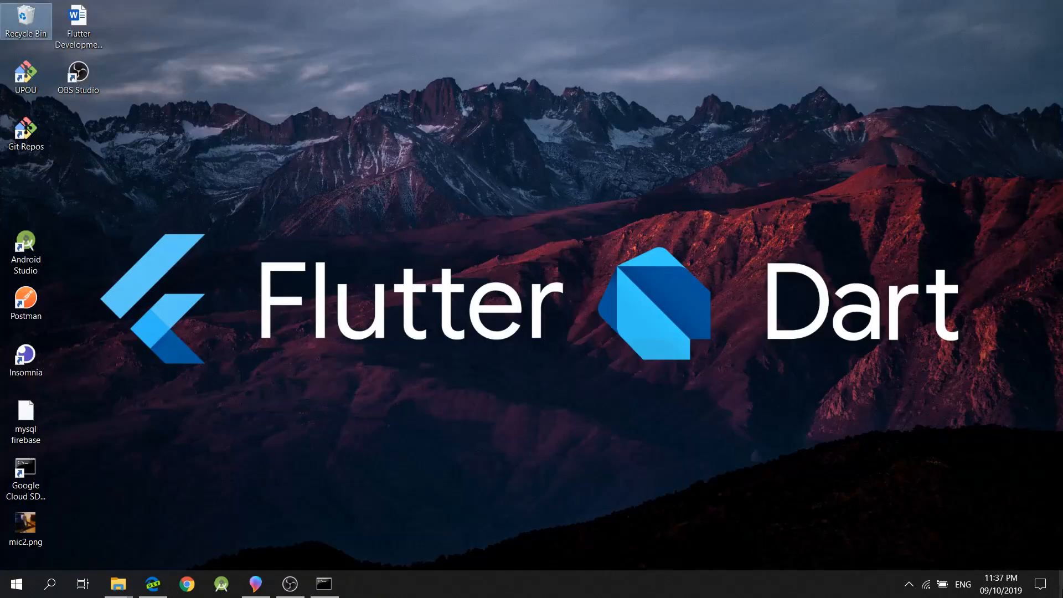
pyautogui.click(141, 279)
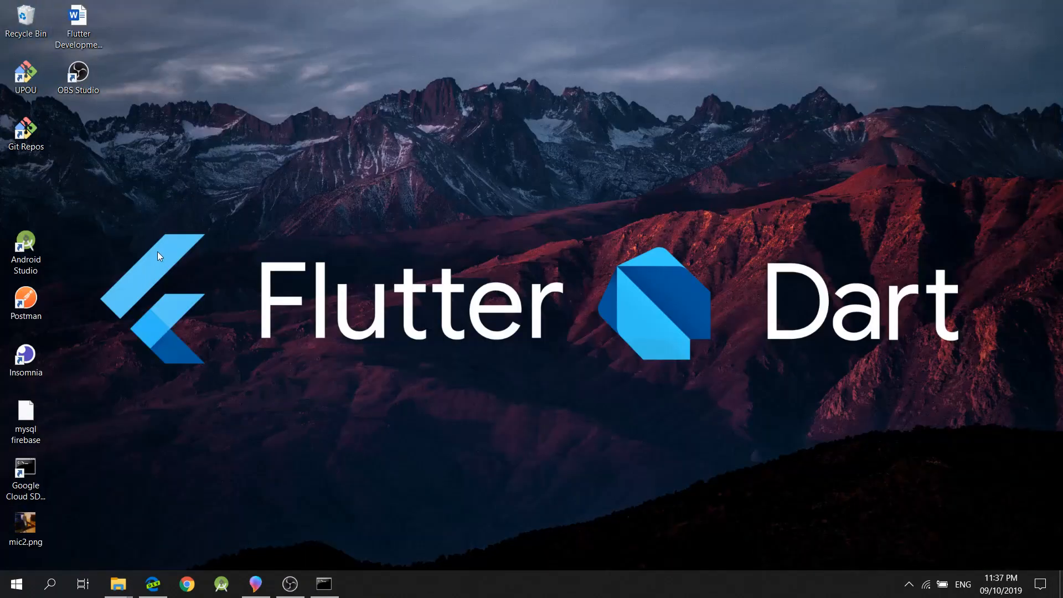
# Step: Create a new desktop folder named dart_test and open it in File Explorer
pyautogui.rightClick(177, 175)
pyautogui.moveTo(208, 185)
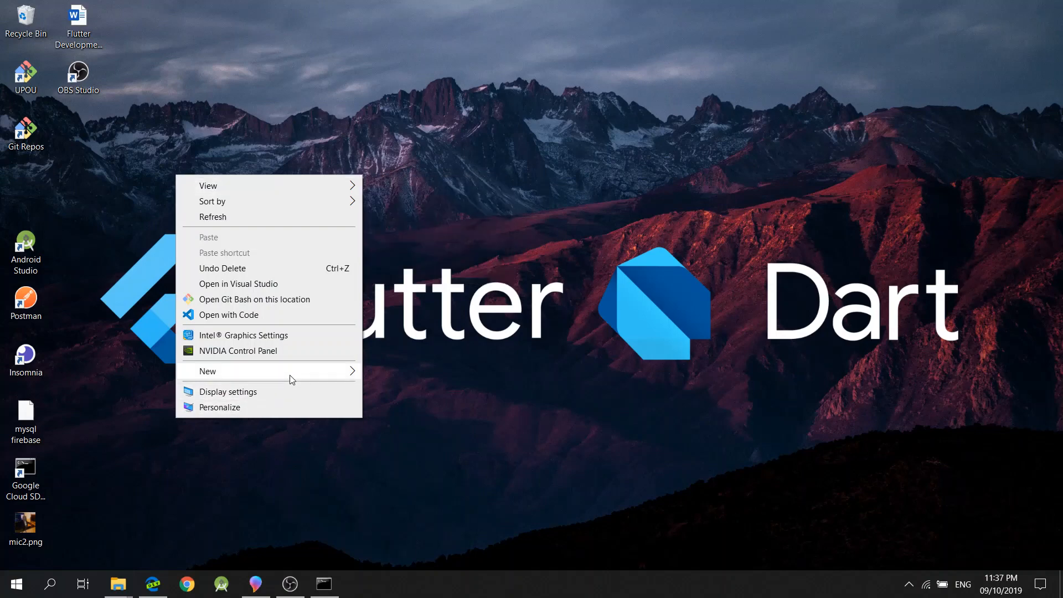
pyautogui.moveTo(249, 371)
pyautogui.click(402, 374)
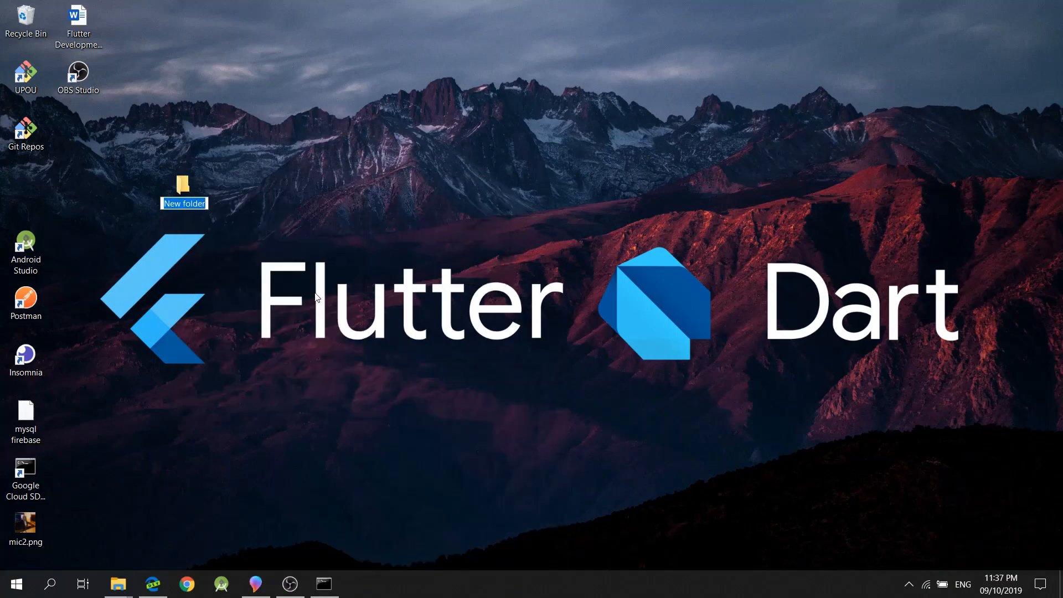
pyautogui.write('dart_t')
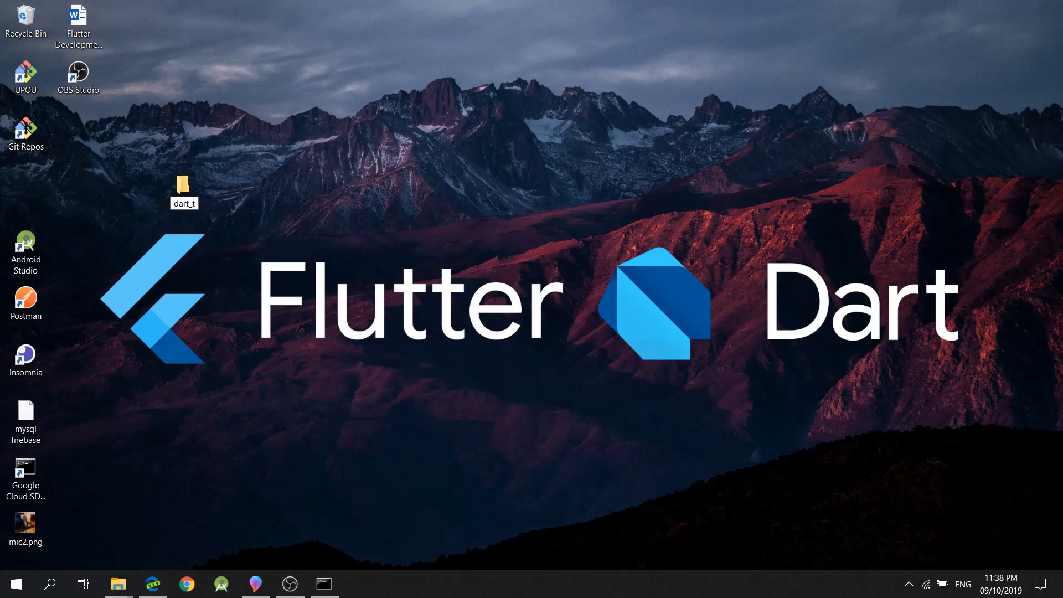
pyautogui.write('est')
pyautogui.press('Return')
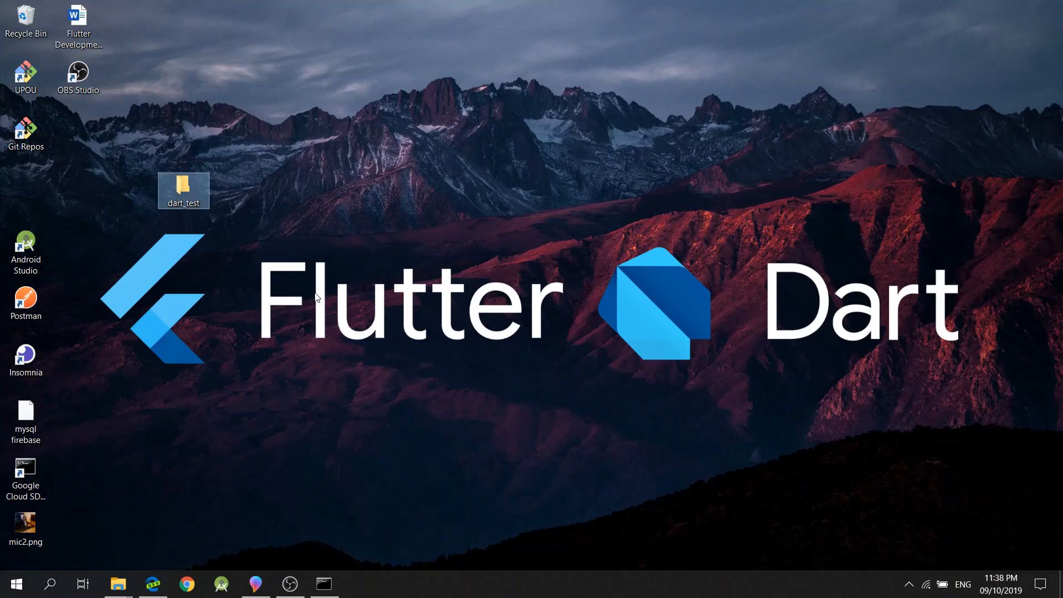
pyautogui.doubleClick(187, 188)
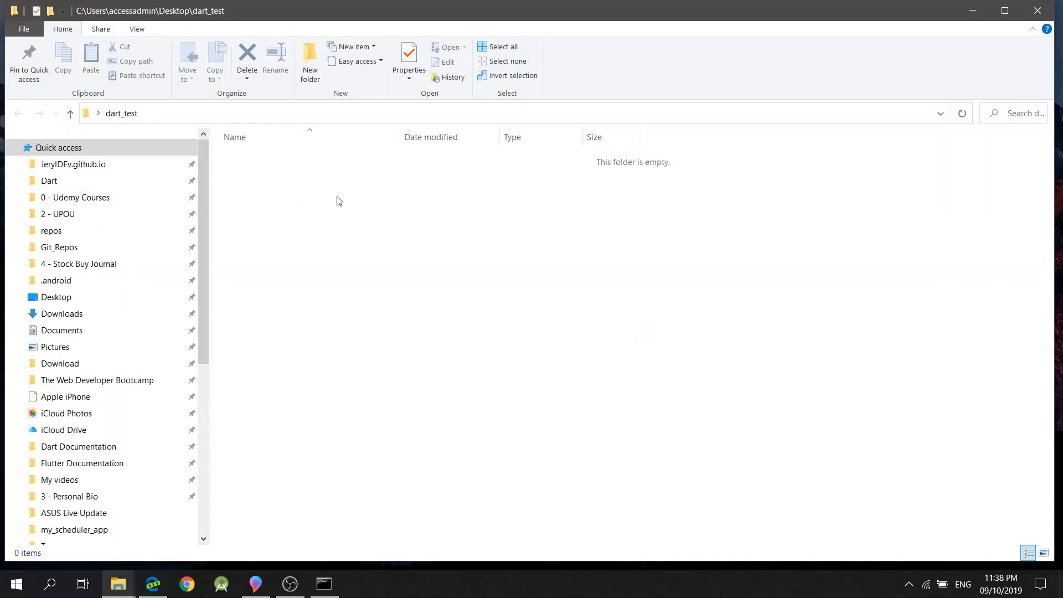
# Step: Open the empty dart_test folder with Code from its context menu
pyautogui.rightClick(306, 190)
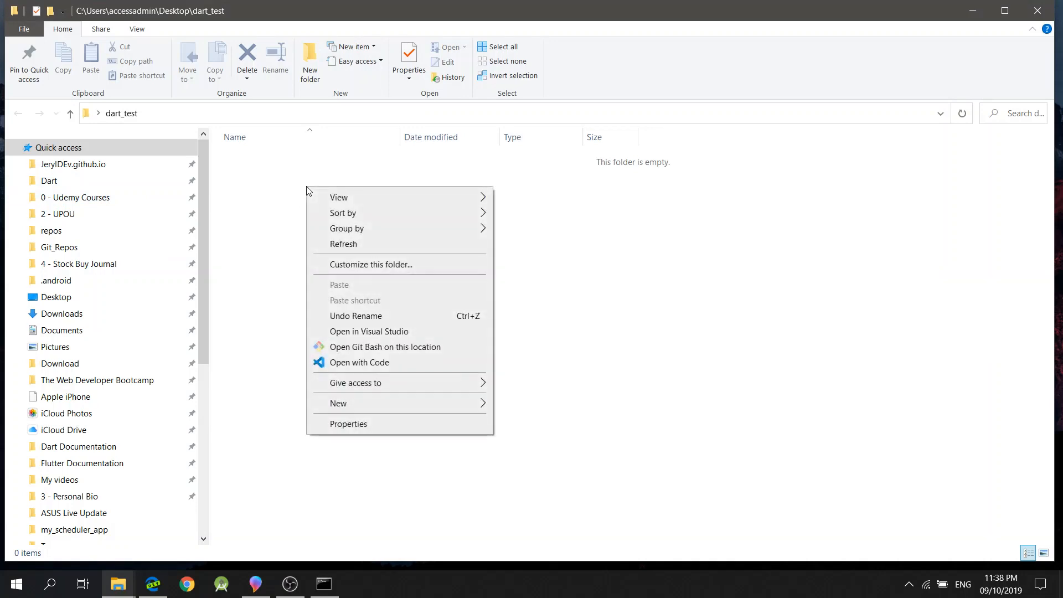
pyautogui.rightClick(260, 189)
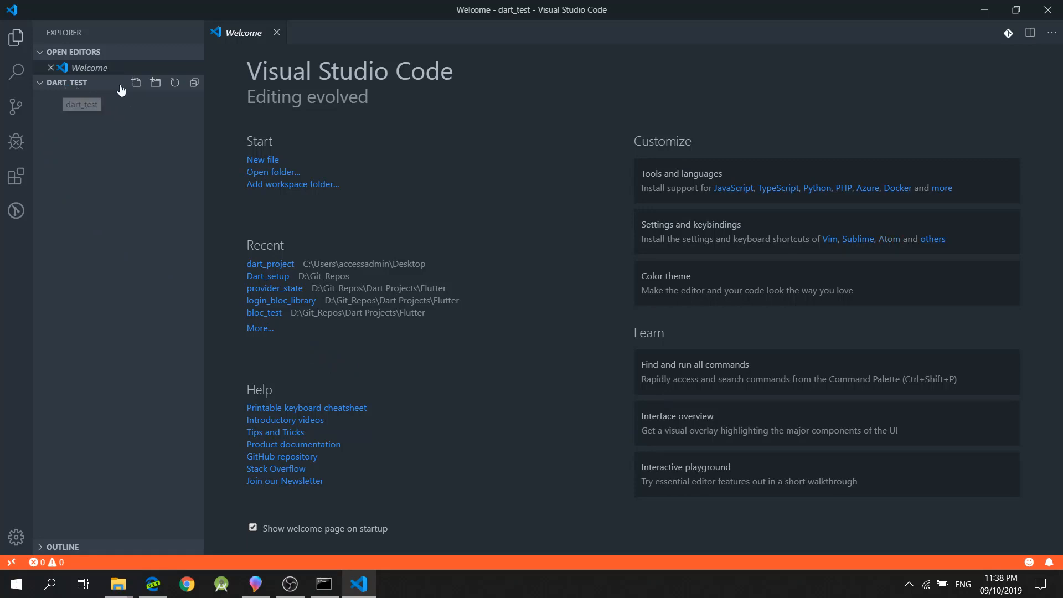
# Step: Add a bin folder with a new empty main.dart file, opened for editing
pyautogui.click(155, 85)
pyautogui.write('bin')
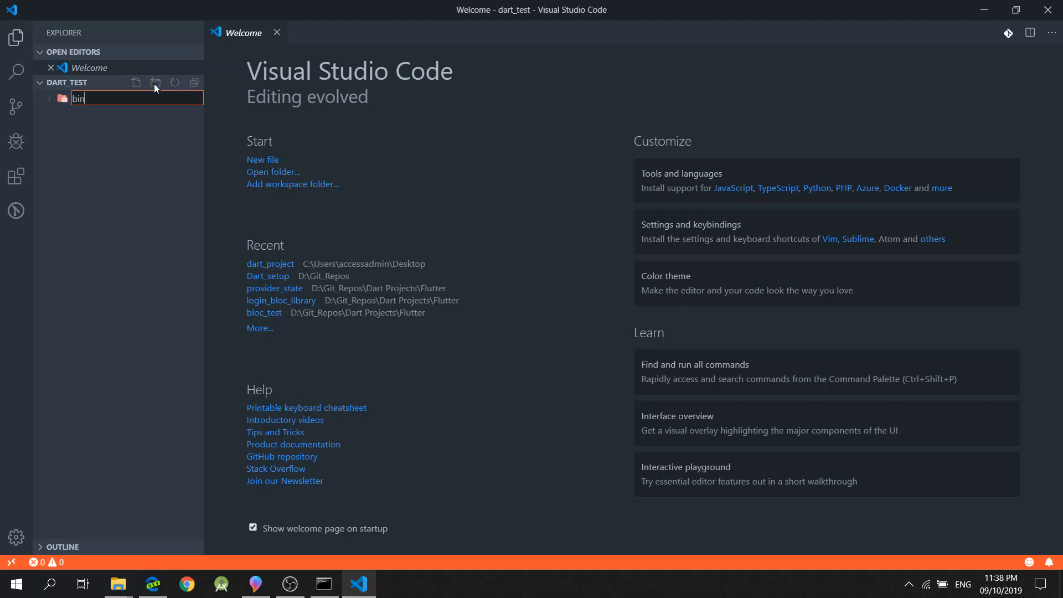
pyautogui.press('Return')
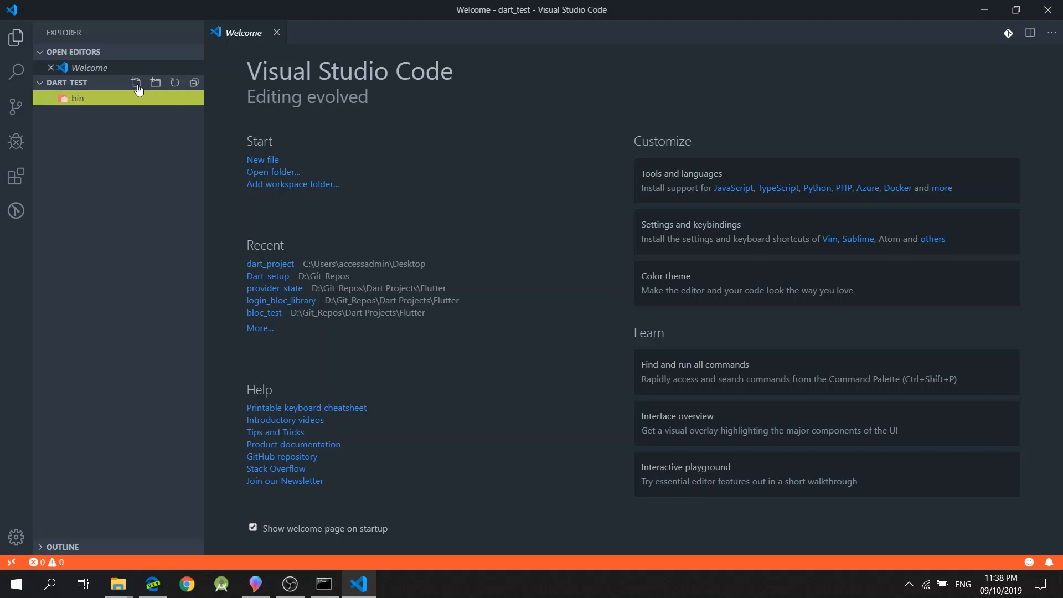
pyautogui.click(137, 84)
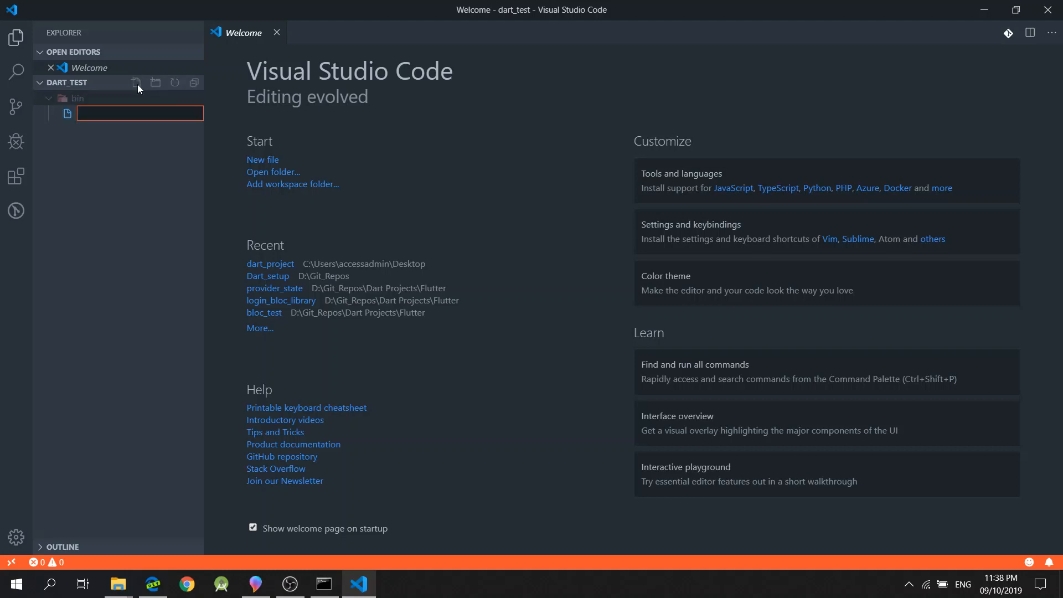
pyautogui.write('main')
pyautogui.write('.dart')
pyautogui.press('Return')
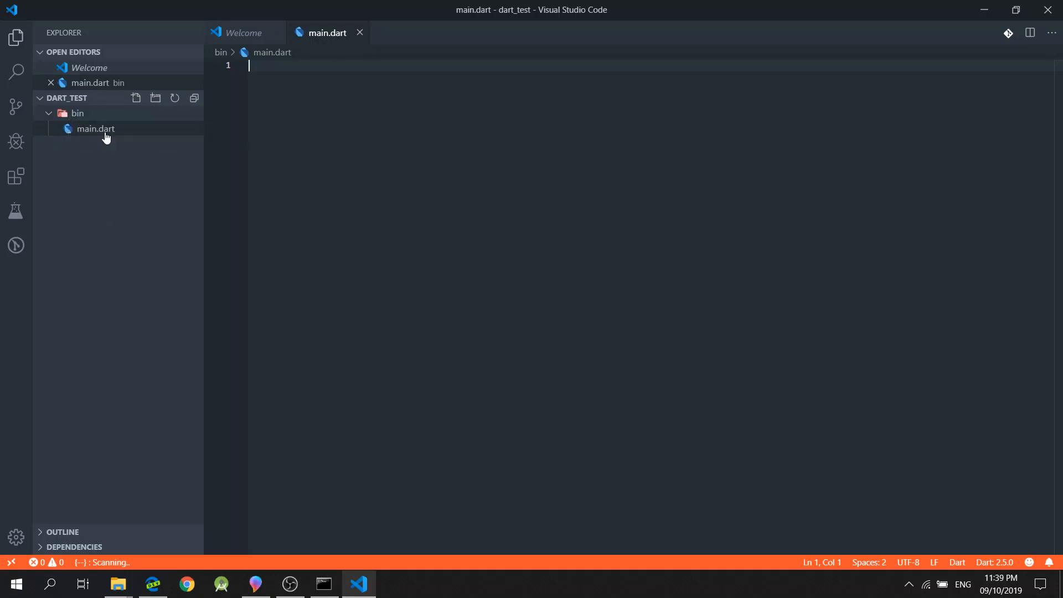
# Step: Create a Dart launch.json configuration from the Debug view
pyautogui.click(95, 175)
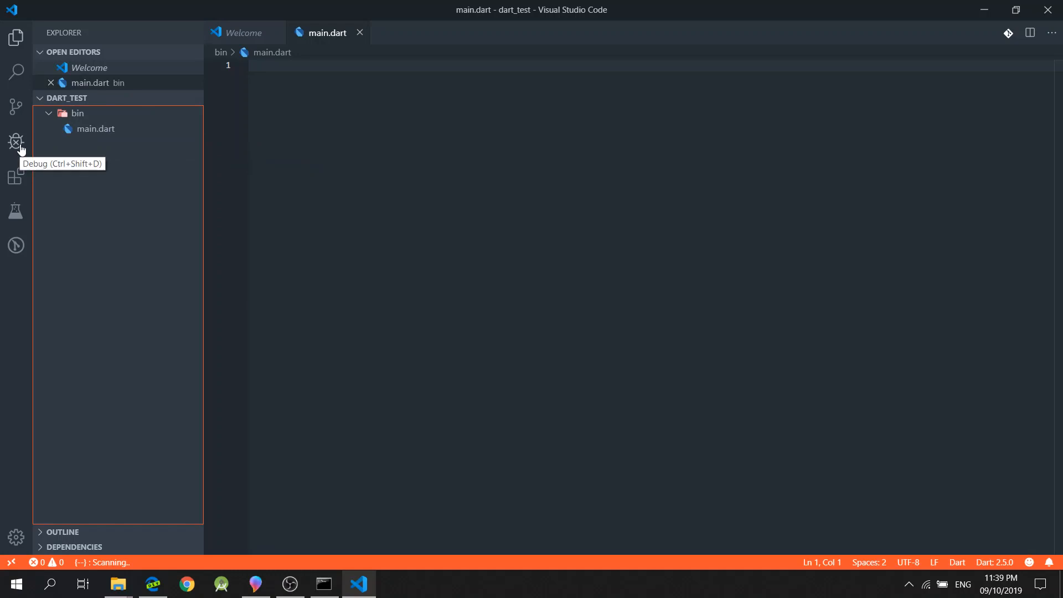
pyautogui.click(18, 143)
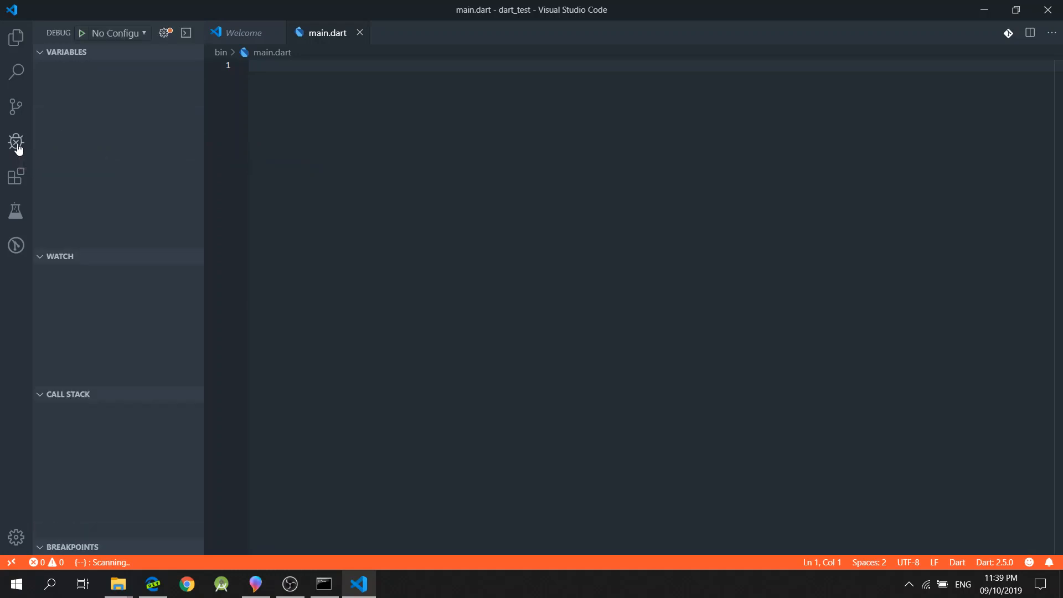
pyautogui.click(166, 35)
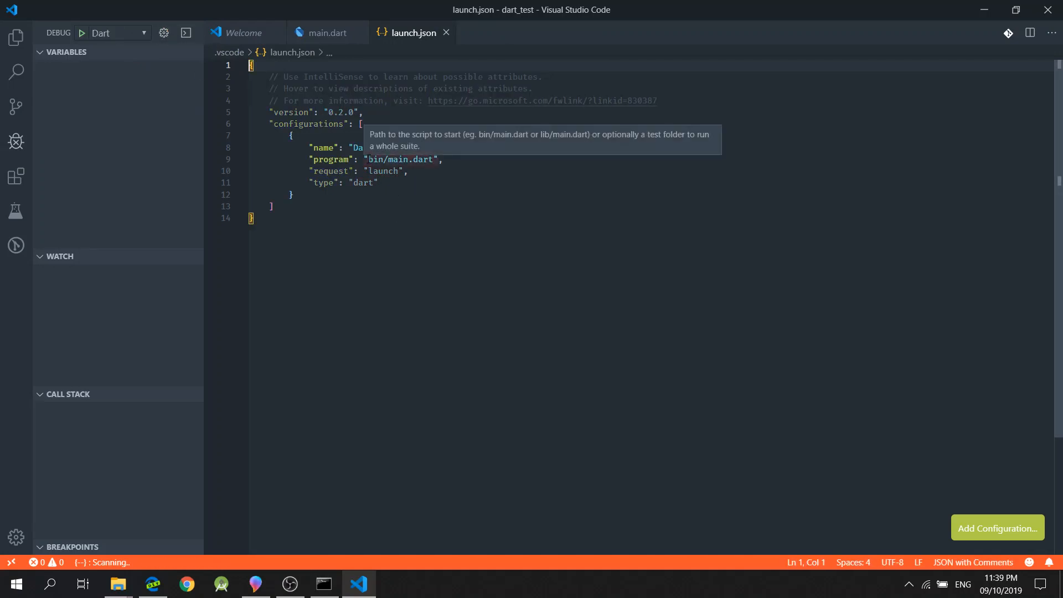
# Step: Verify the program path is bin/main.dart and return to main.dart
pyautogui.click(369, 159)
pyautogui.moveTo(369, 159); pyautogui.dragTo(388, 159)
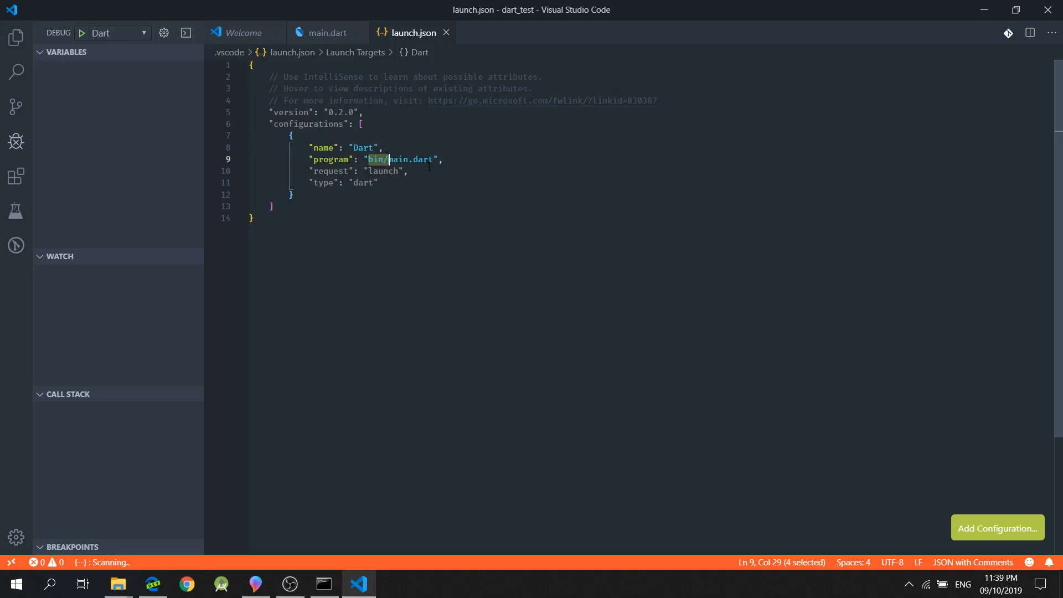
pyautogui.moveTo(434, 159); pyautogui.dragTo(389, 159)
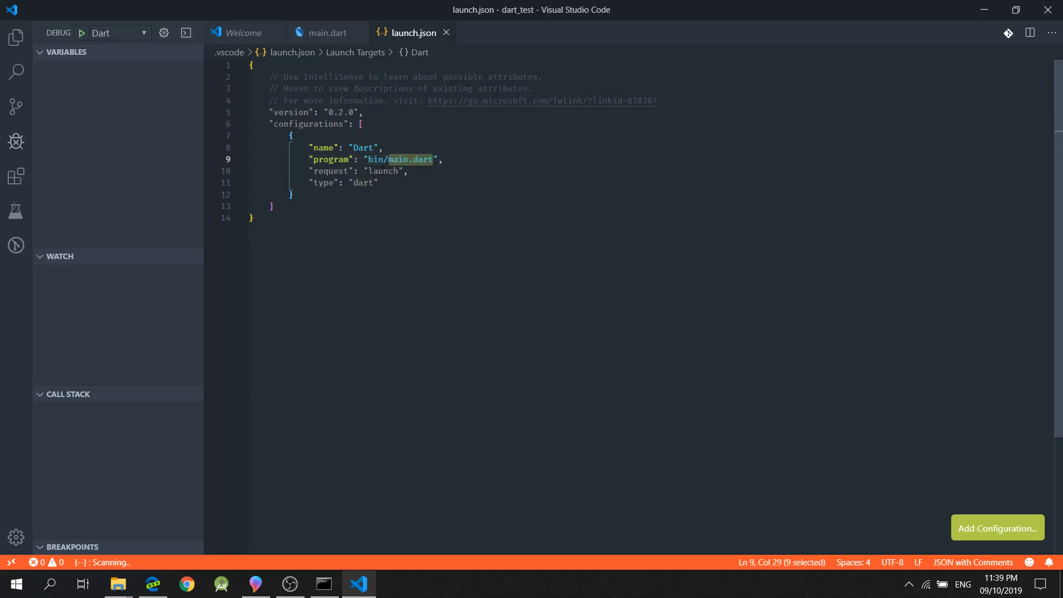
pyautogui.moveTo(384, 171)
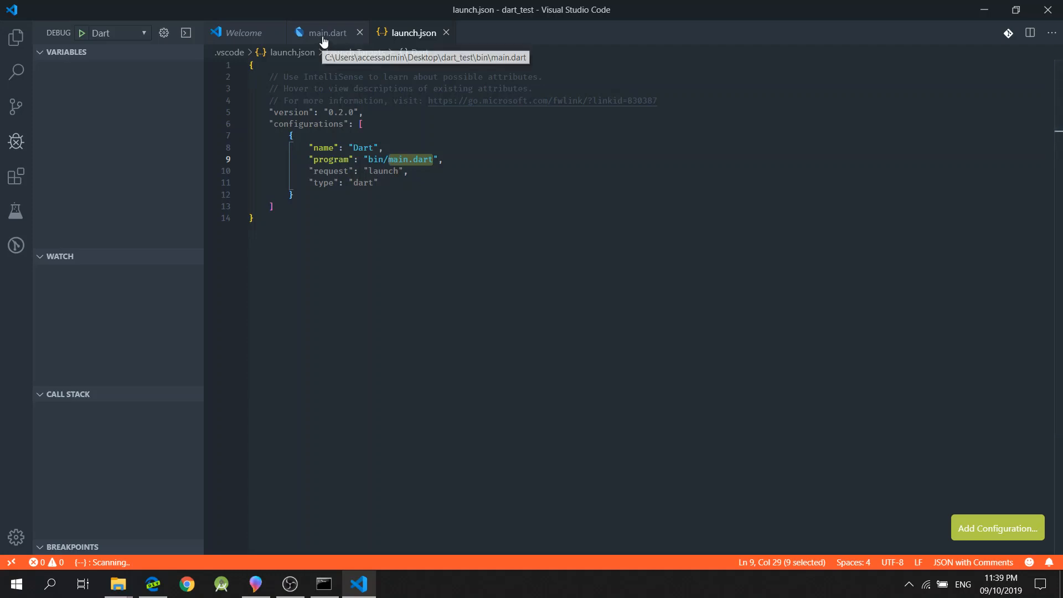
pyautogui.click(324, 34)
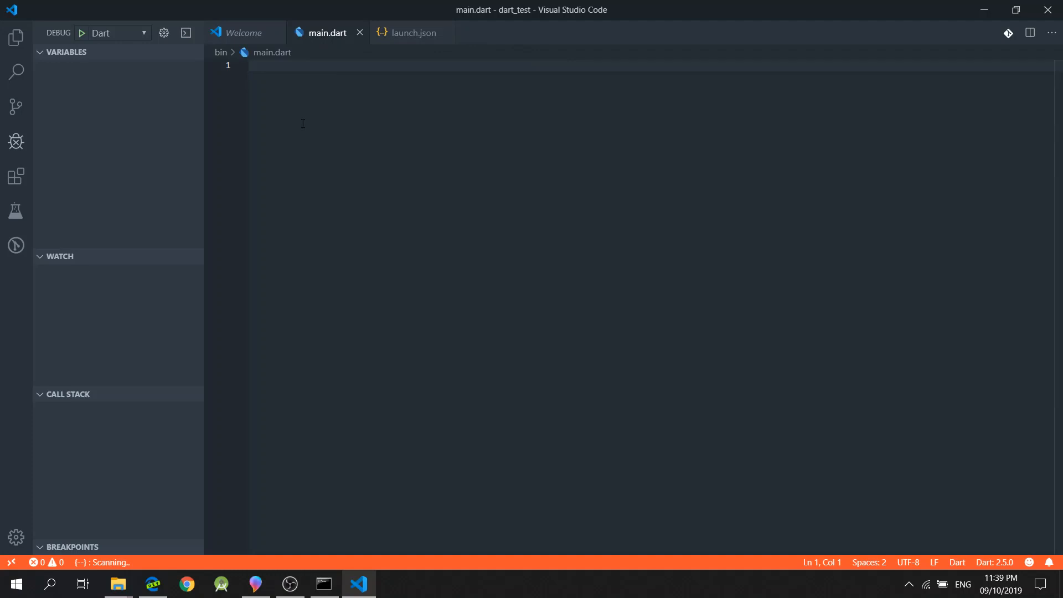
pyautogui.write('voi')
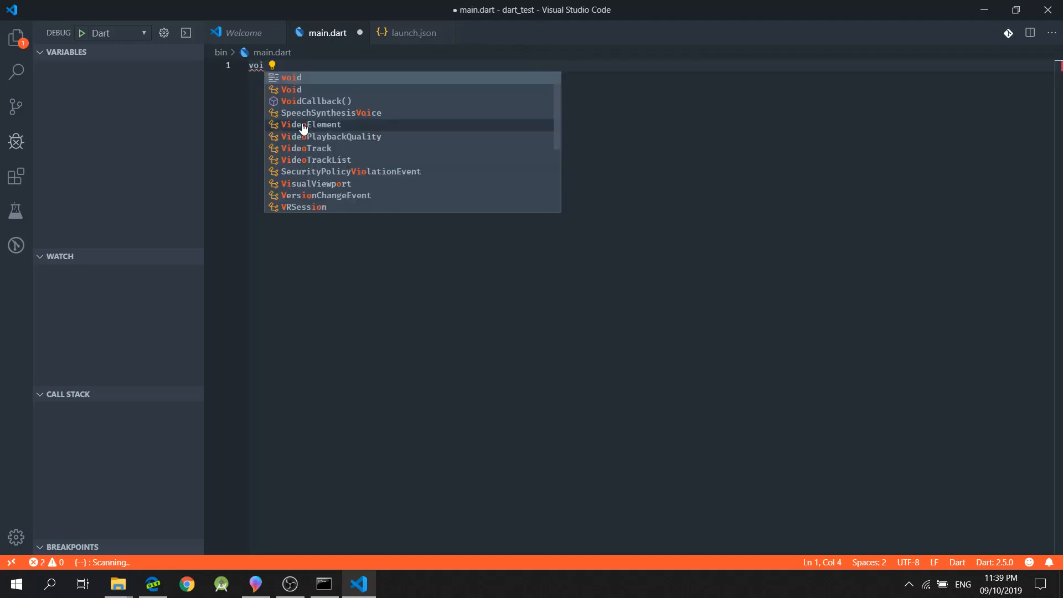
pyautogui.write('d ma')
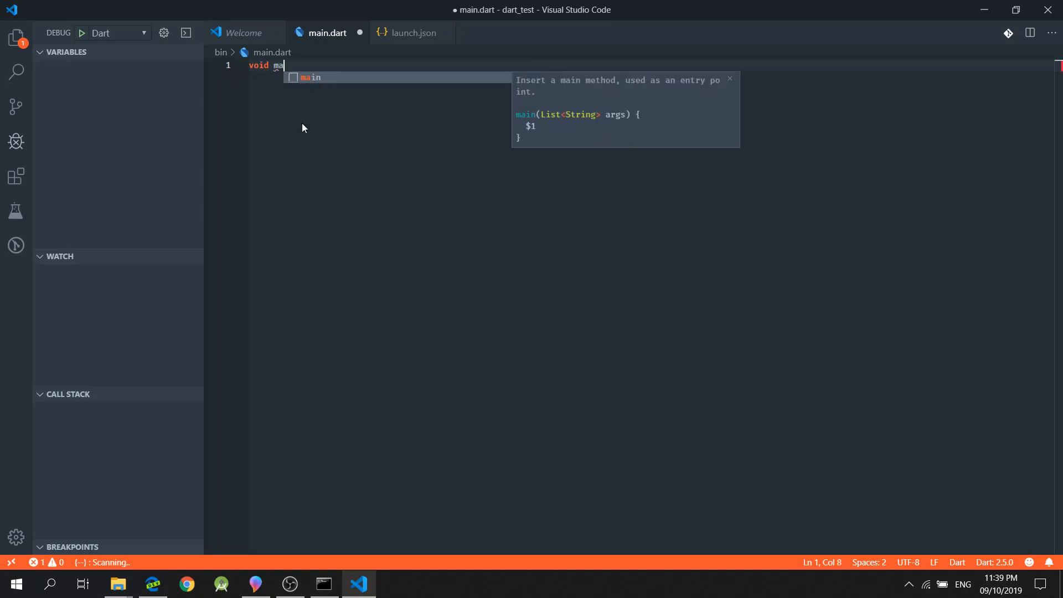
pyautogui.write('in(){')
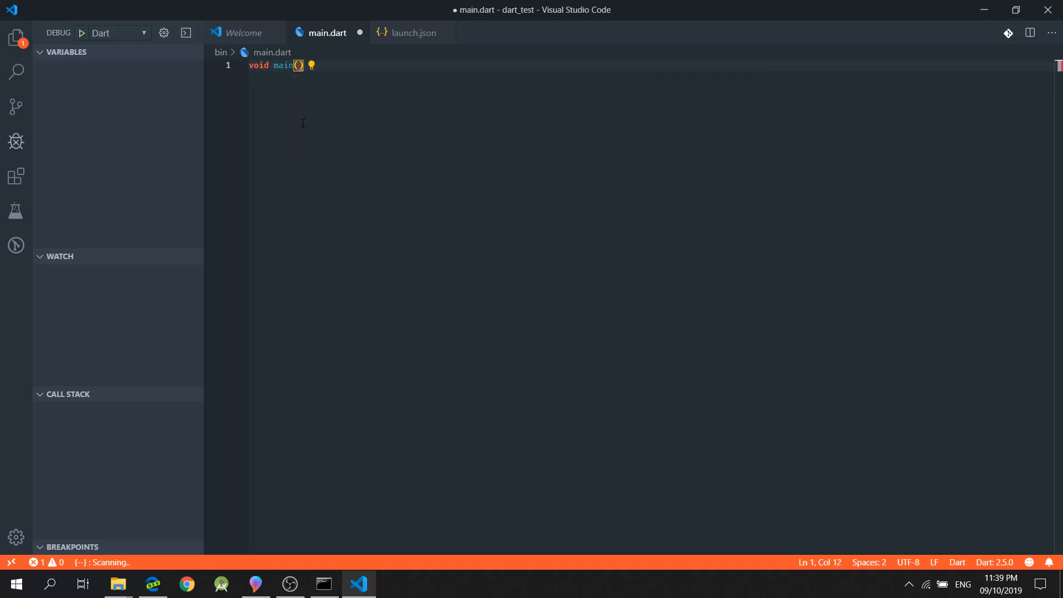
# Step: Write void main() { print('Hello Dart!'); } with autocomplete, format it and save
pyautogui.press('Return')
pyautogui.write('prin')
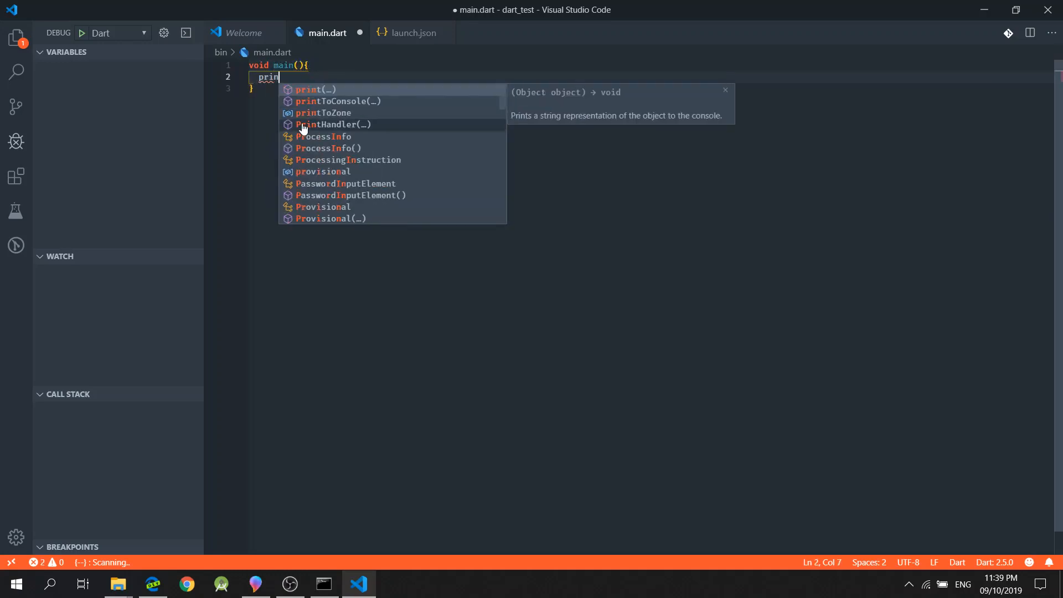
pyautogui.write('t')
pyautogui.press('Tab')
pyautogui.write("'")
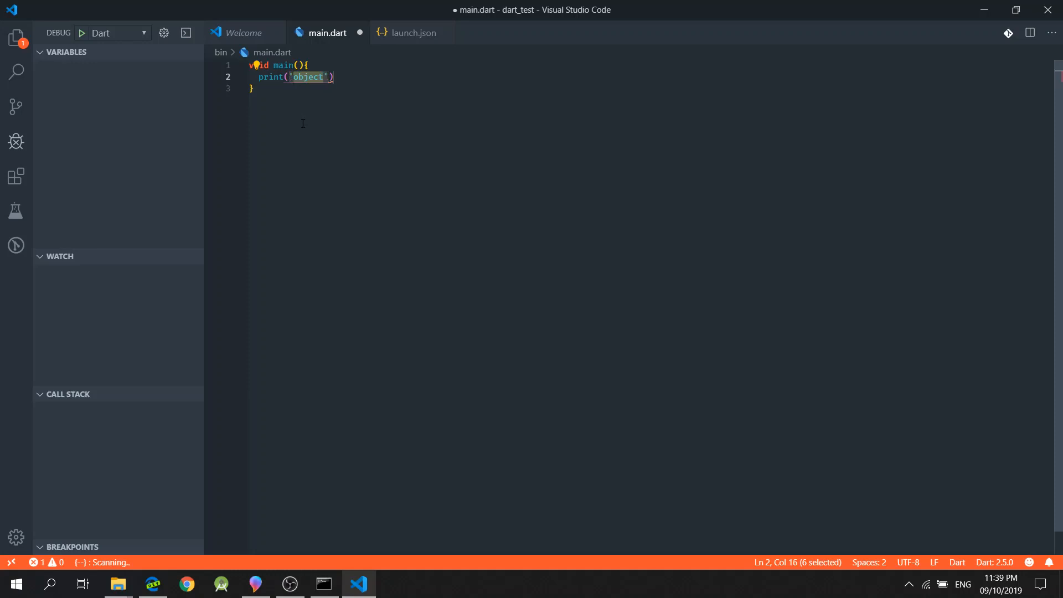
pyautogui.write('Hello Dar')
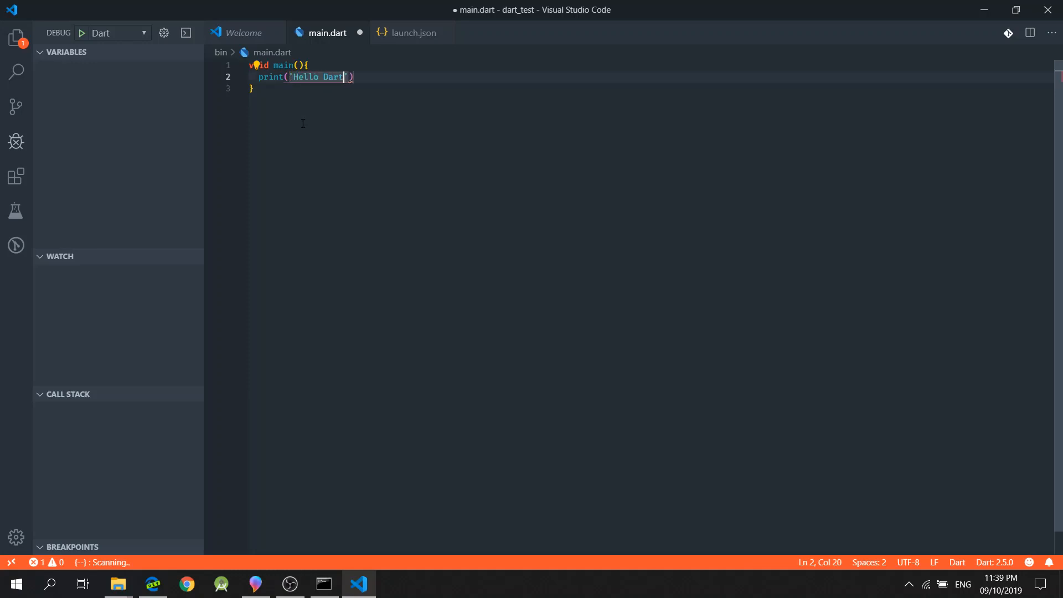
pyautogui.write('t!')
pyautogui.press('Right')
pyautogui.press('Right')
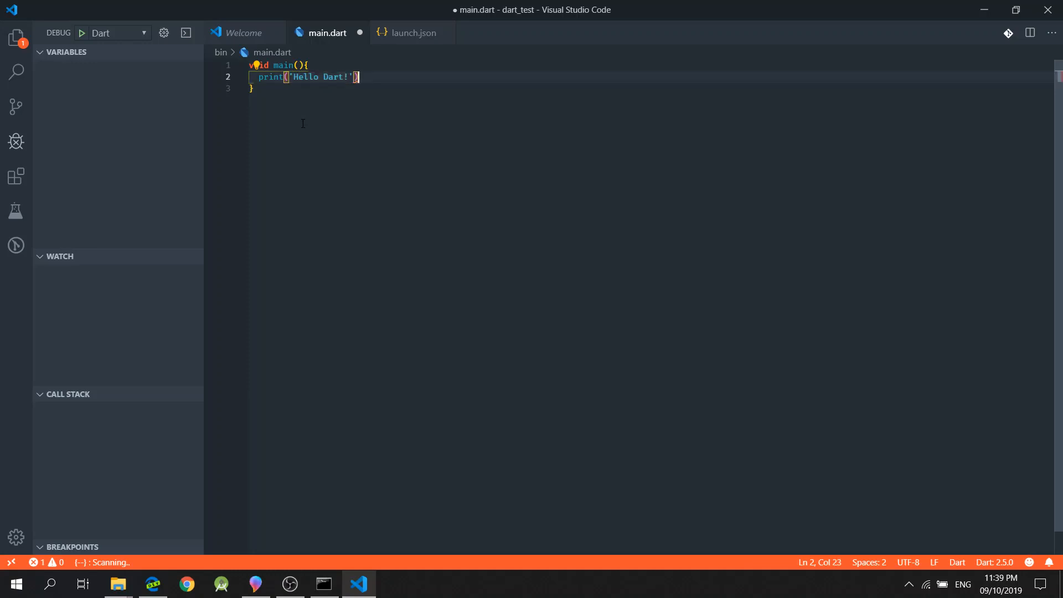
pyautogui.write(';')
pyautogui.press('Down')
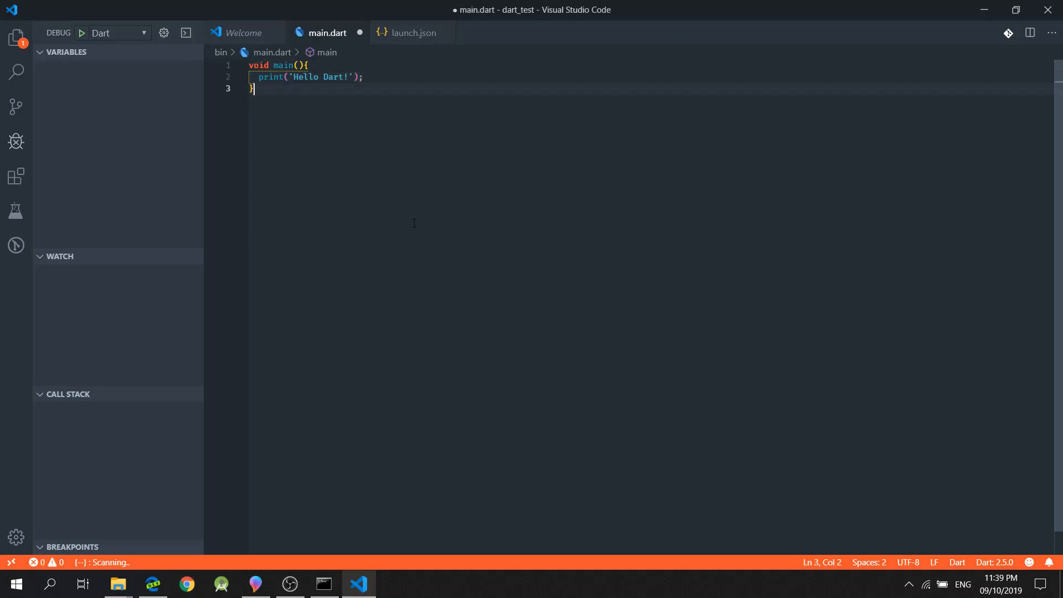
pyautogui.press('Return')
pyautogui.hotkey('ctrl', 's')
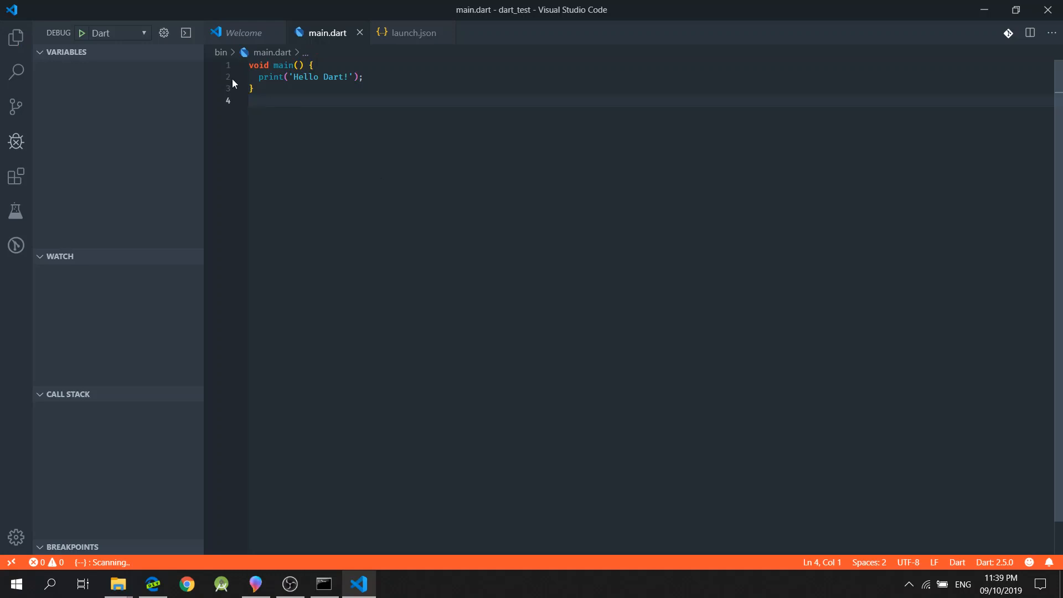
# Step: Start debugging so the Debug Console shows Hello Dart! then Exited
pyautogui.click(82, 33)
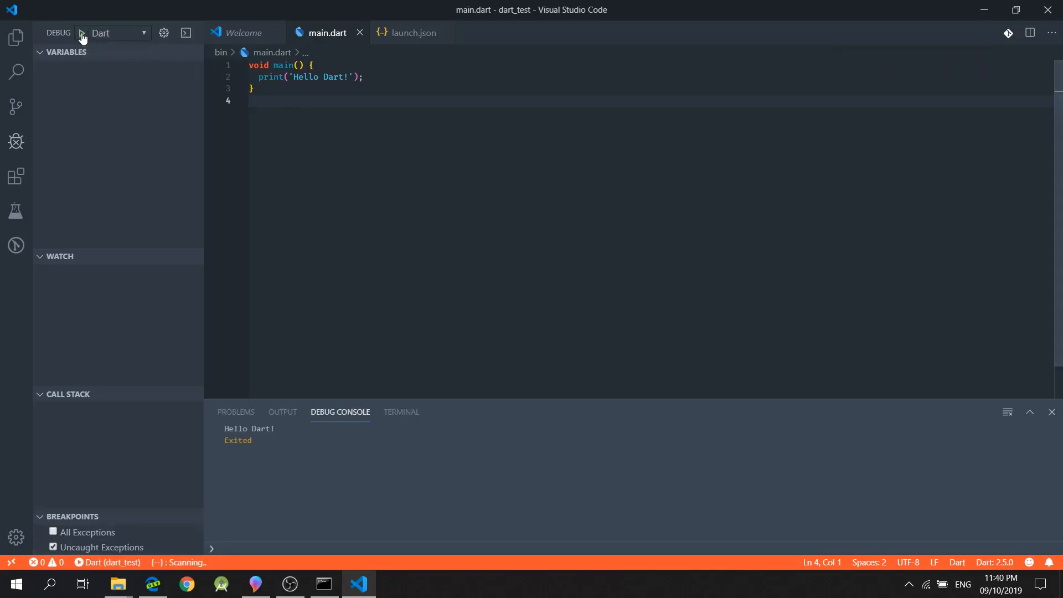
pyautogui.moveTo(298, 430); pyautogui.dragTo(224, 429)
pyautogui.click(288, 430)
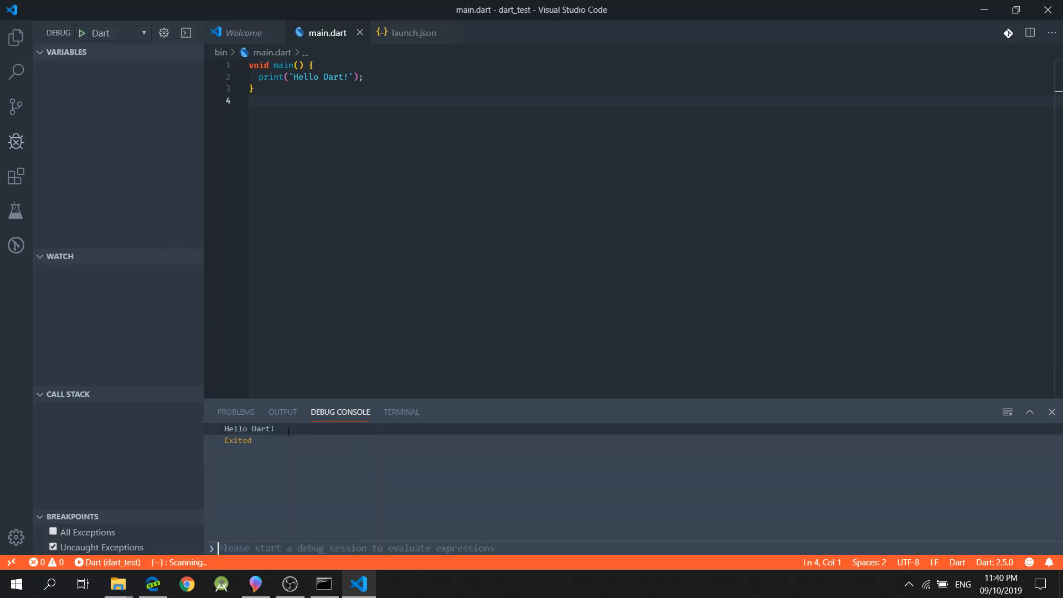